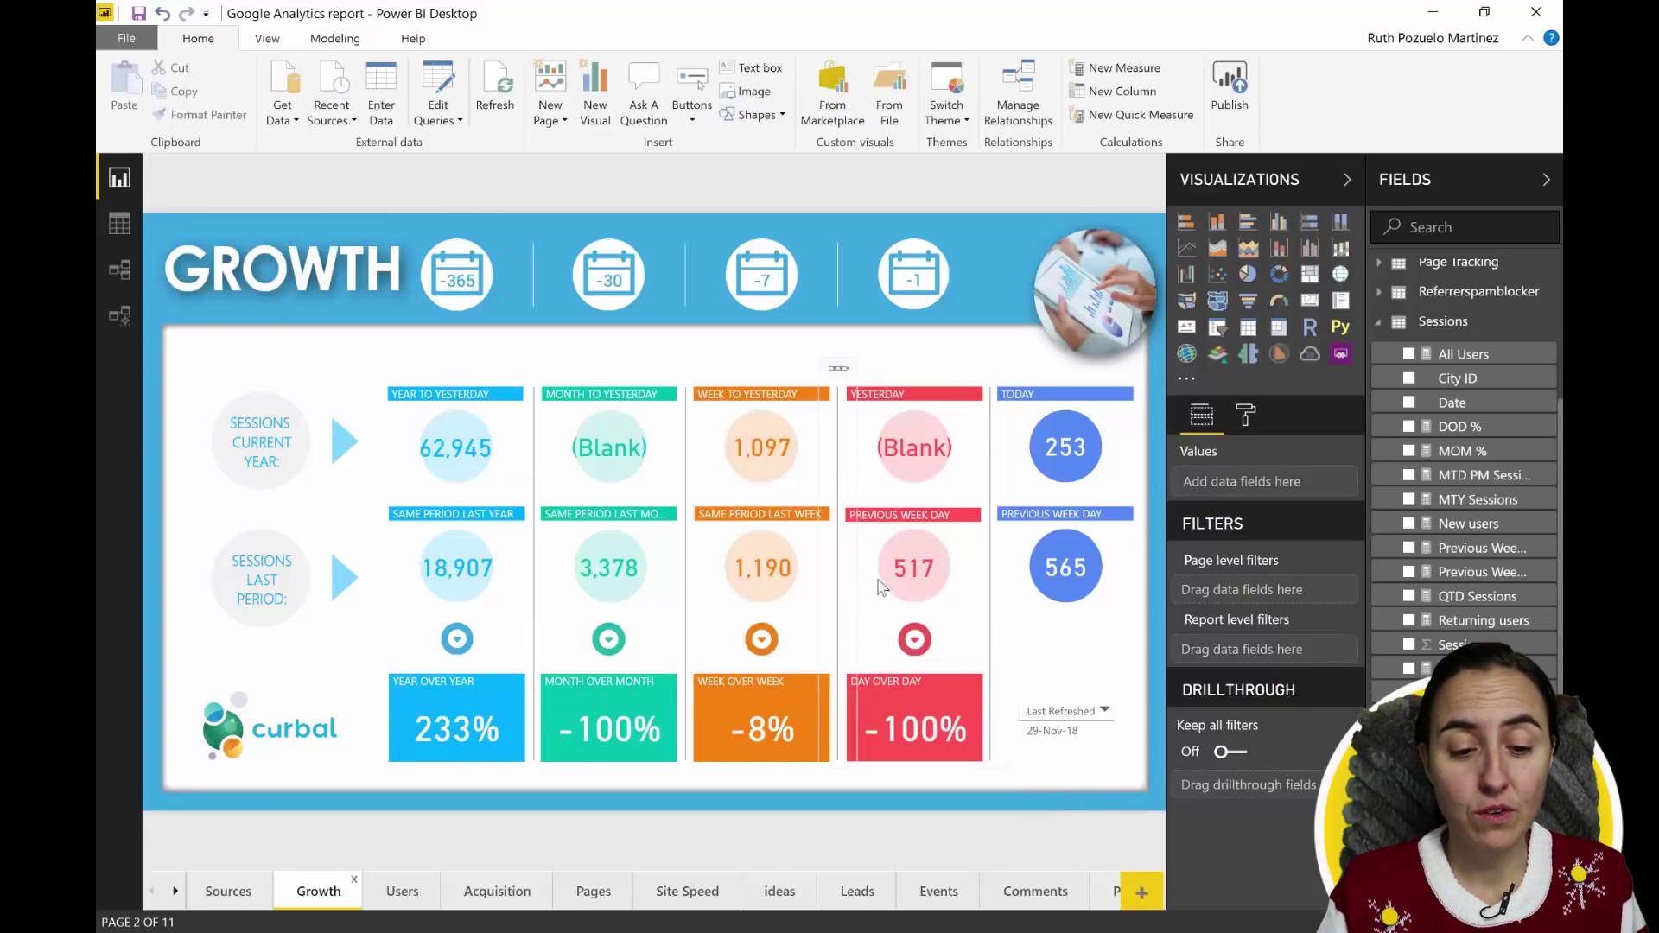
- Move the 517 Previous Week Day card under Yesterday and align Yesterday directly above it
left_click_drag(882, 560, 658, 455)
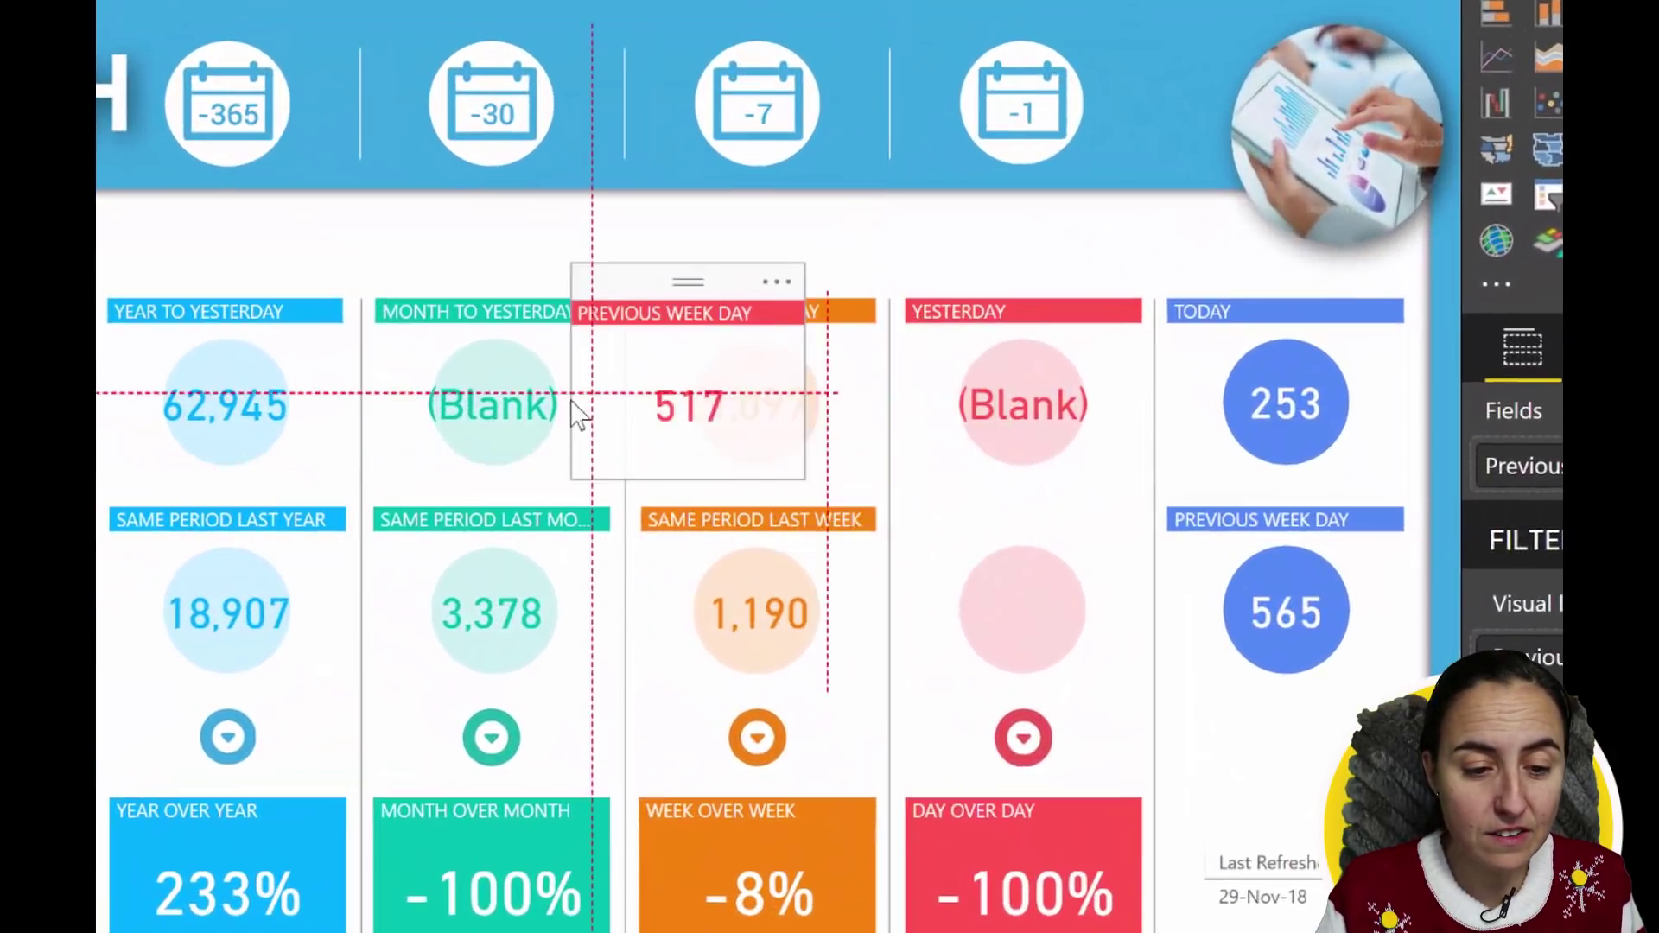
left_click_drag(578, 415, 970, 644)
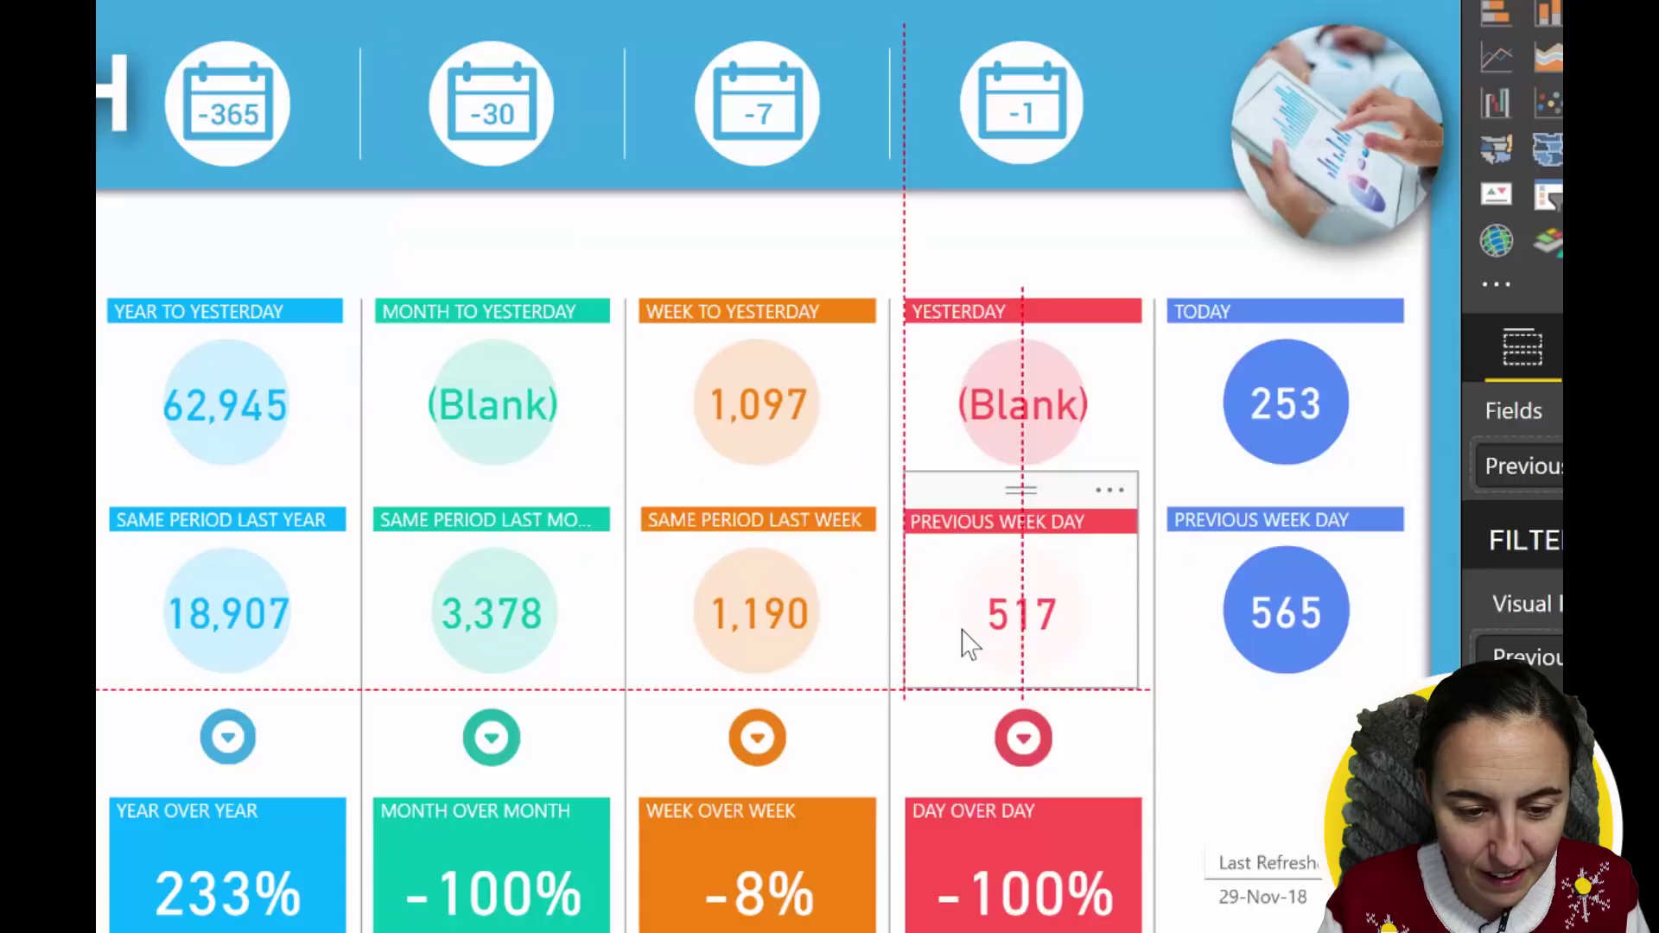
left_click_drag(969, 643, 959, 641)
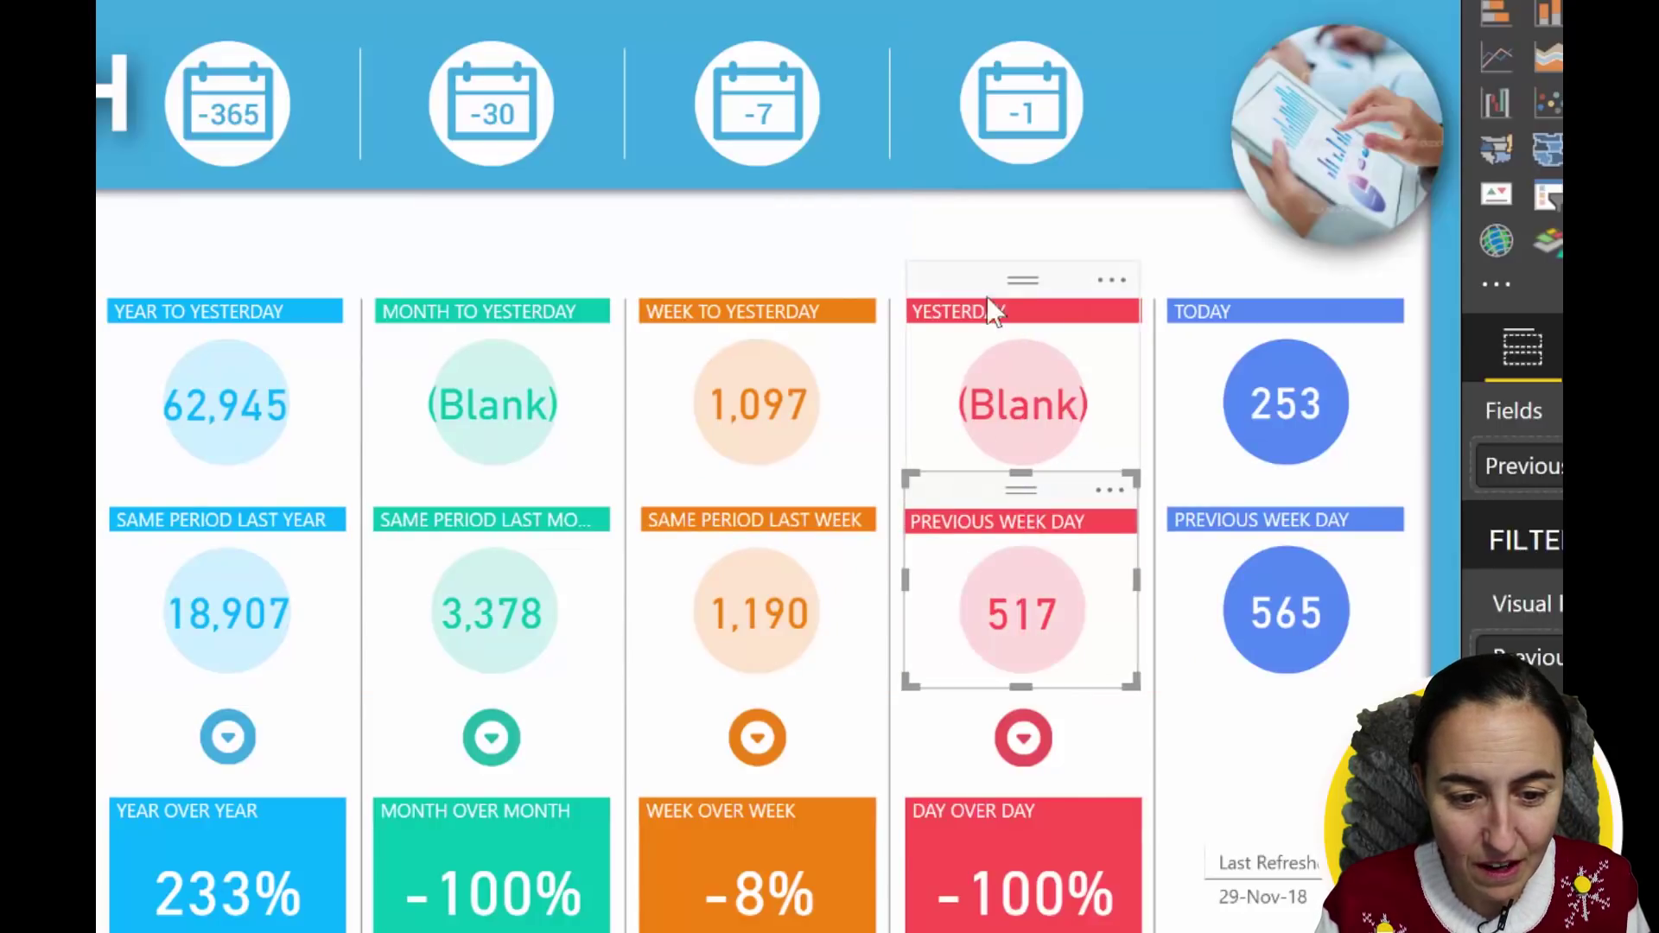
left_click_drag(993, 311, 847, 561)
left_click_drag(977, 401, 1021, 293)
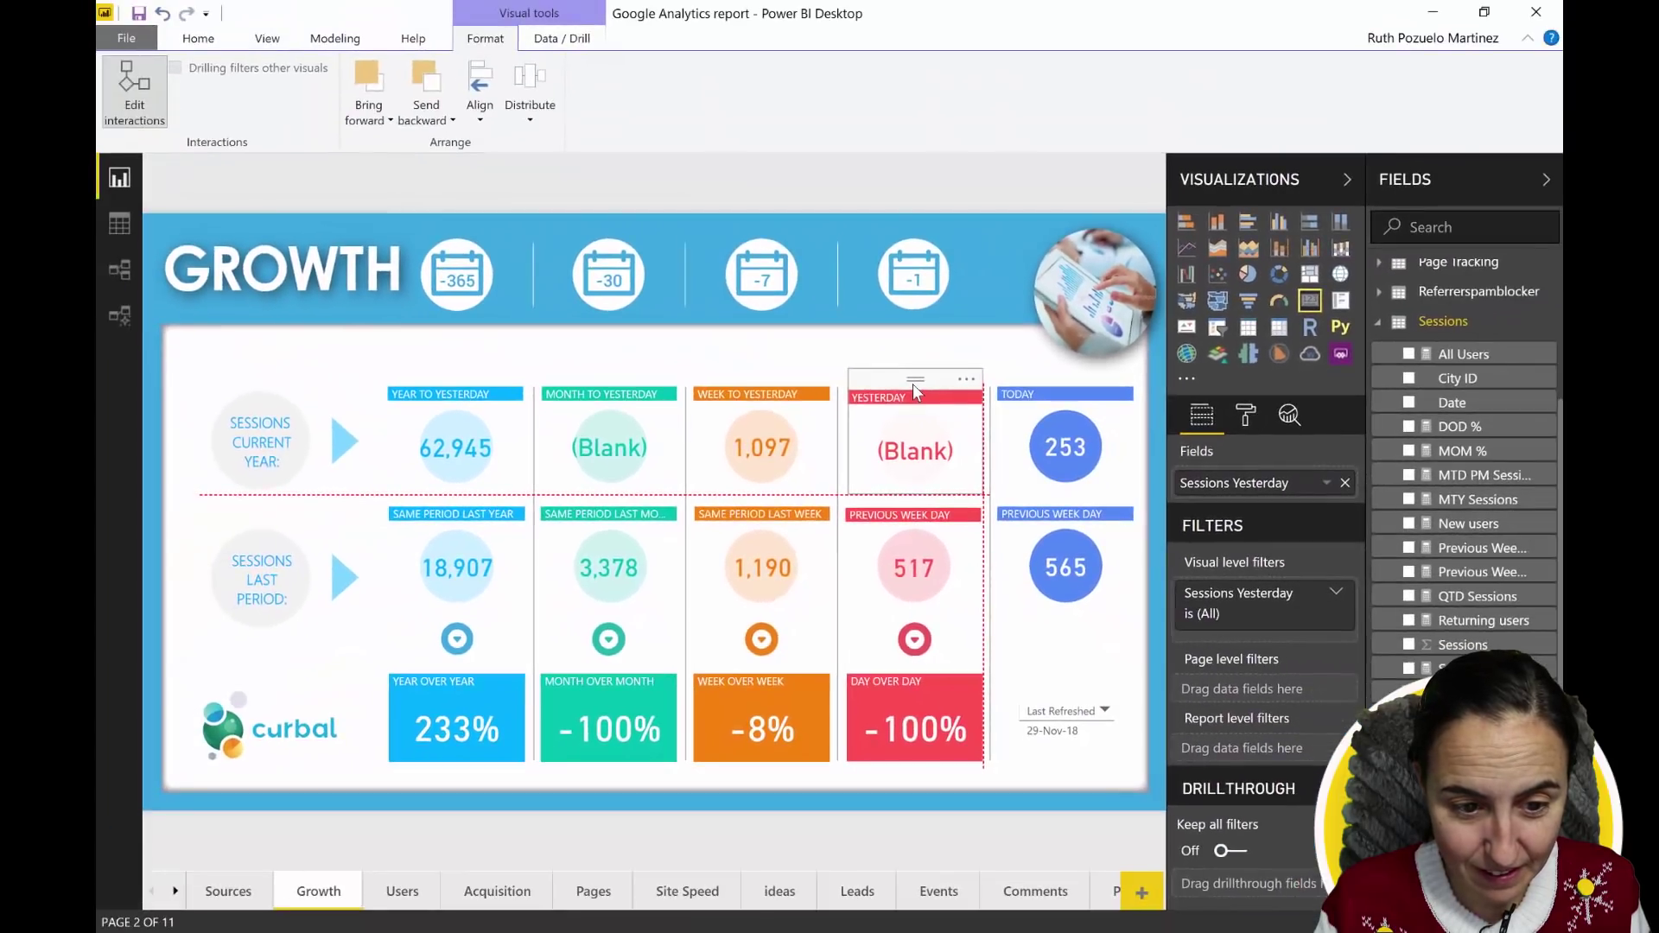
left_click_drag(913, 384, 916, 388)
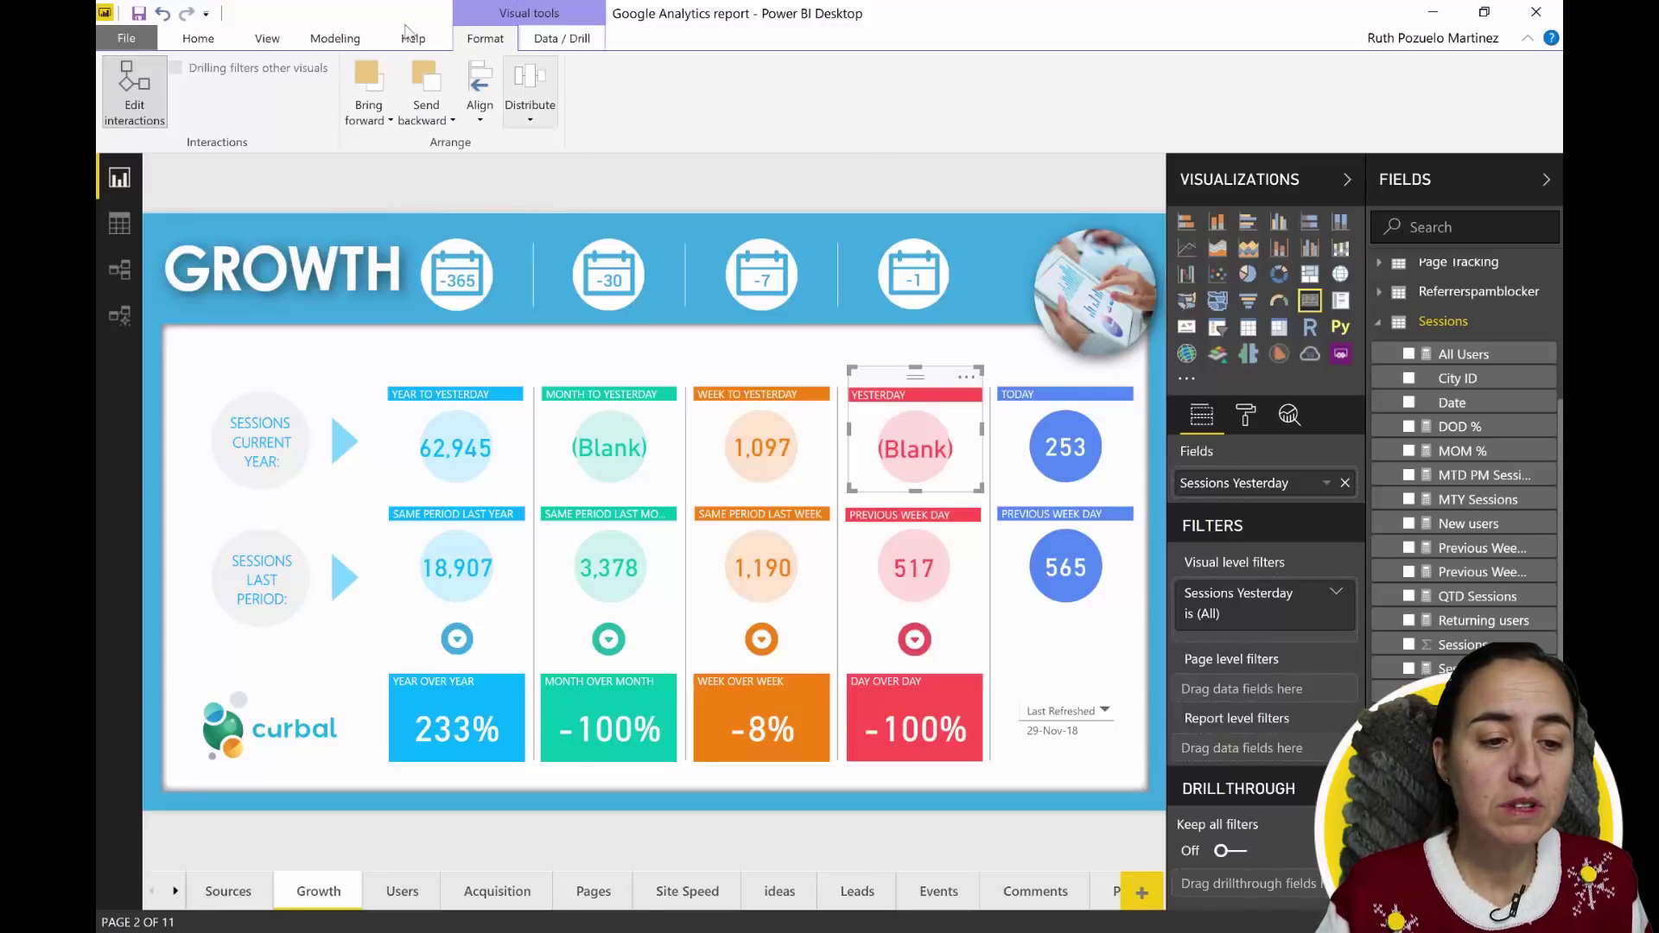
- Check the Format alignment options, then go to the Page 1 report page
left_click(482, 113)
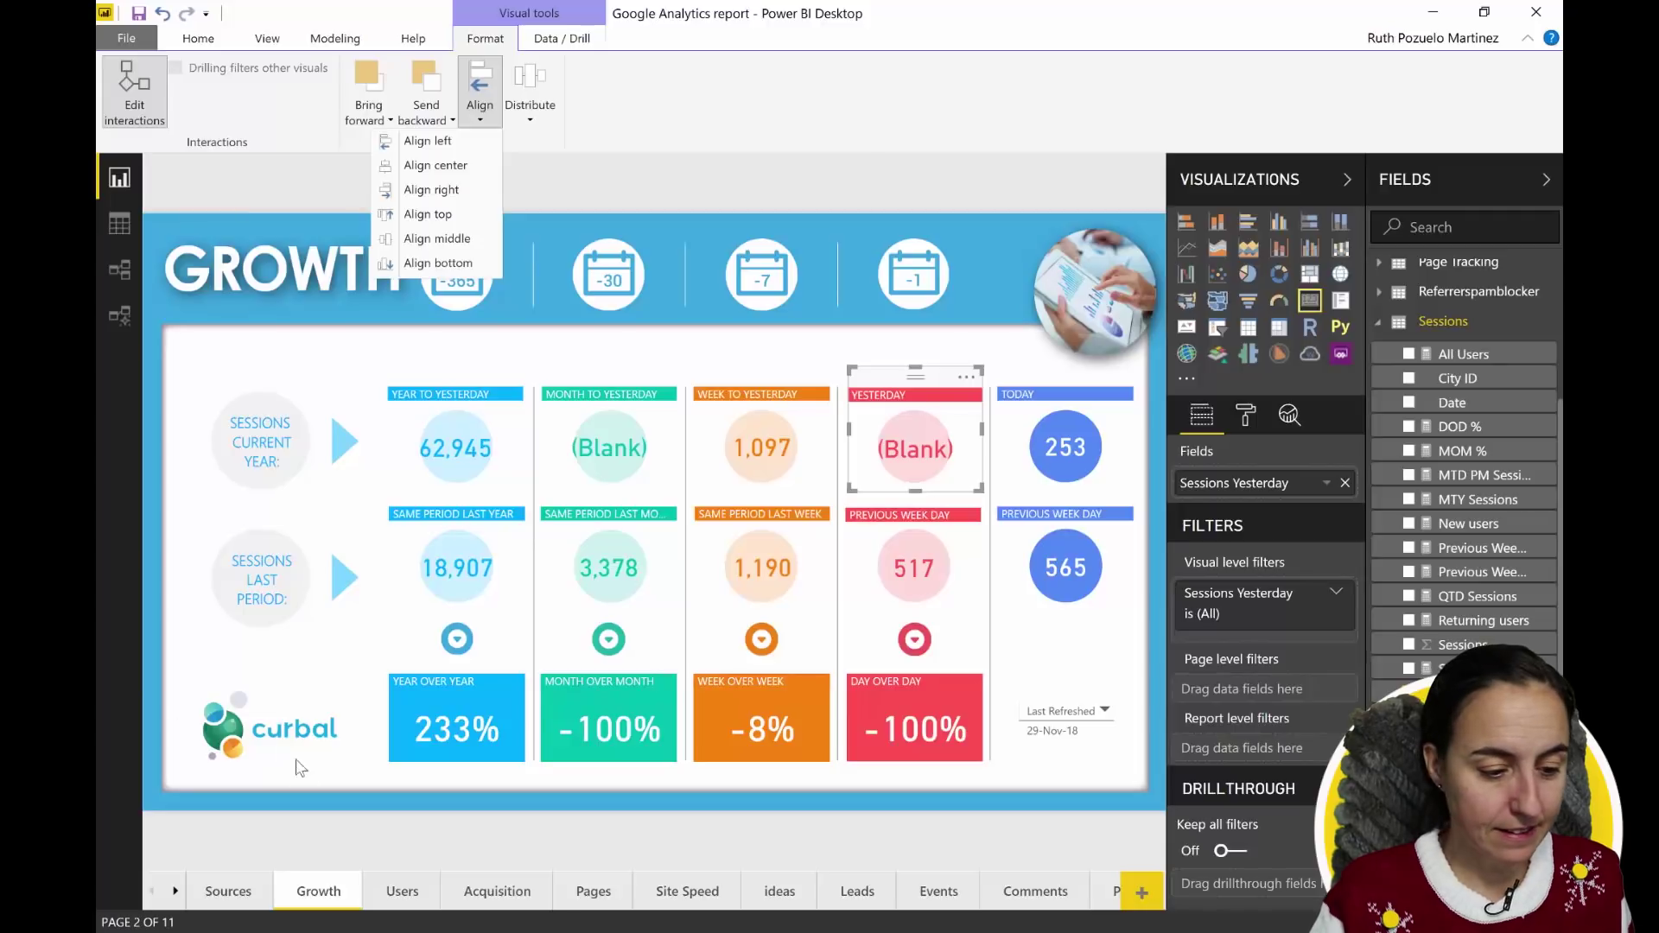
left_click(174, 891)
left_click(175, 891)
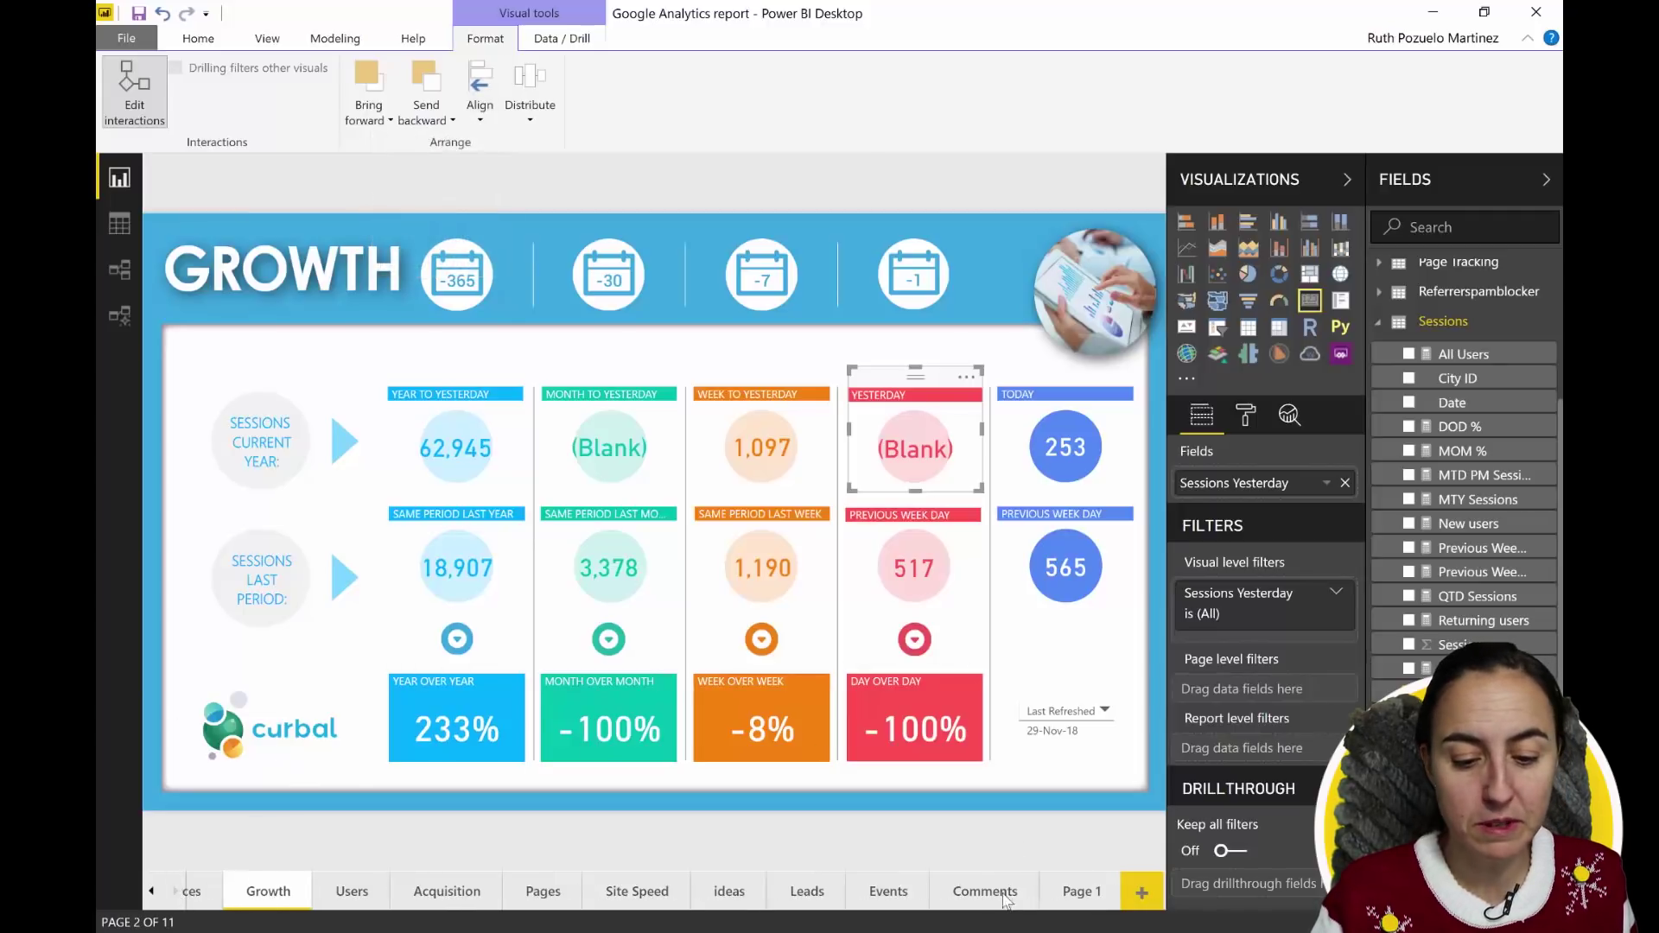
left_click(1082, 892)
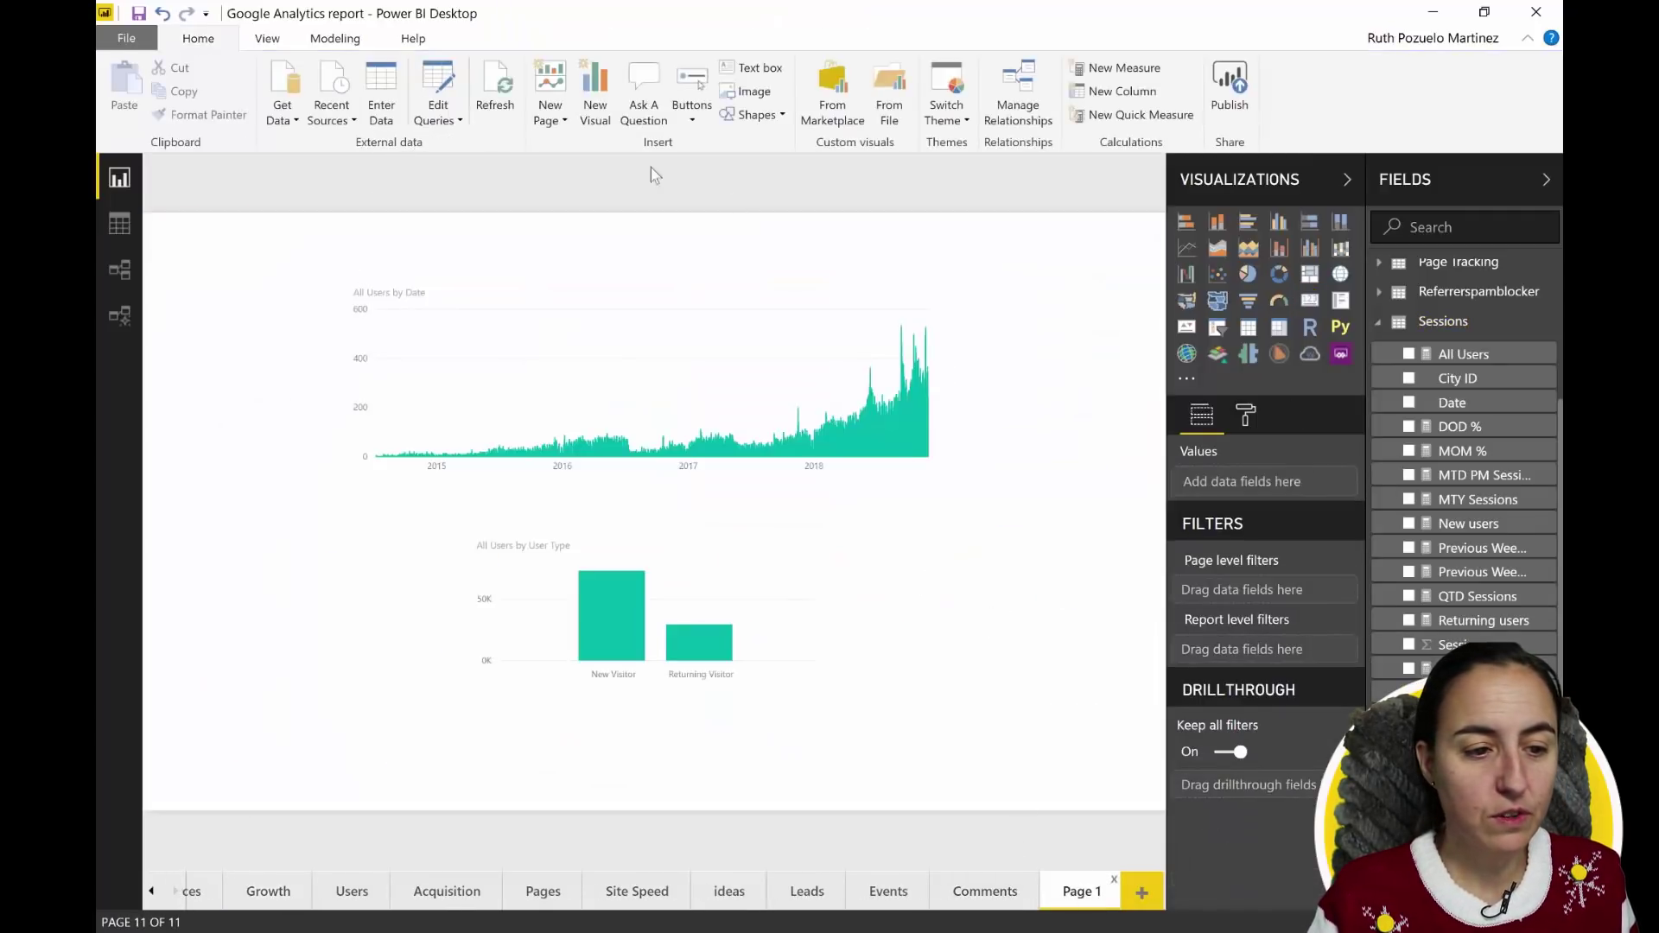
- Insert a Bookmark button and place it to the right of the line chart
left_click(692, 112)
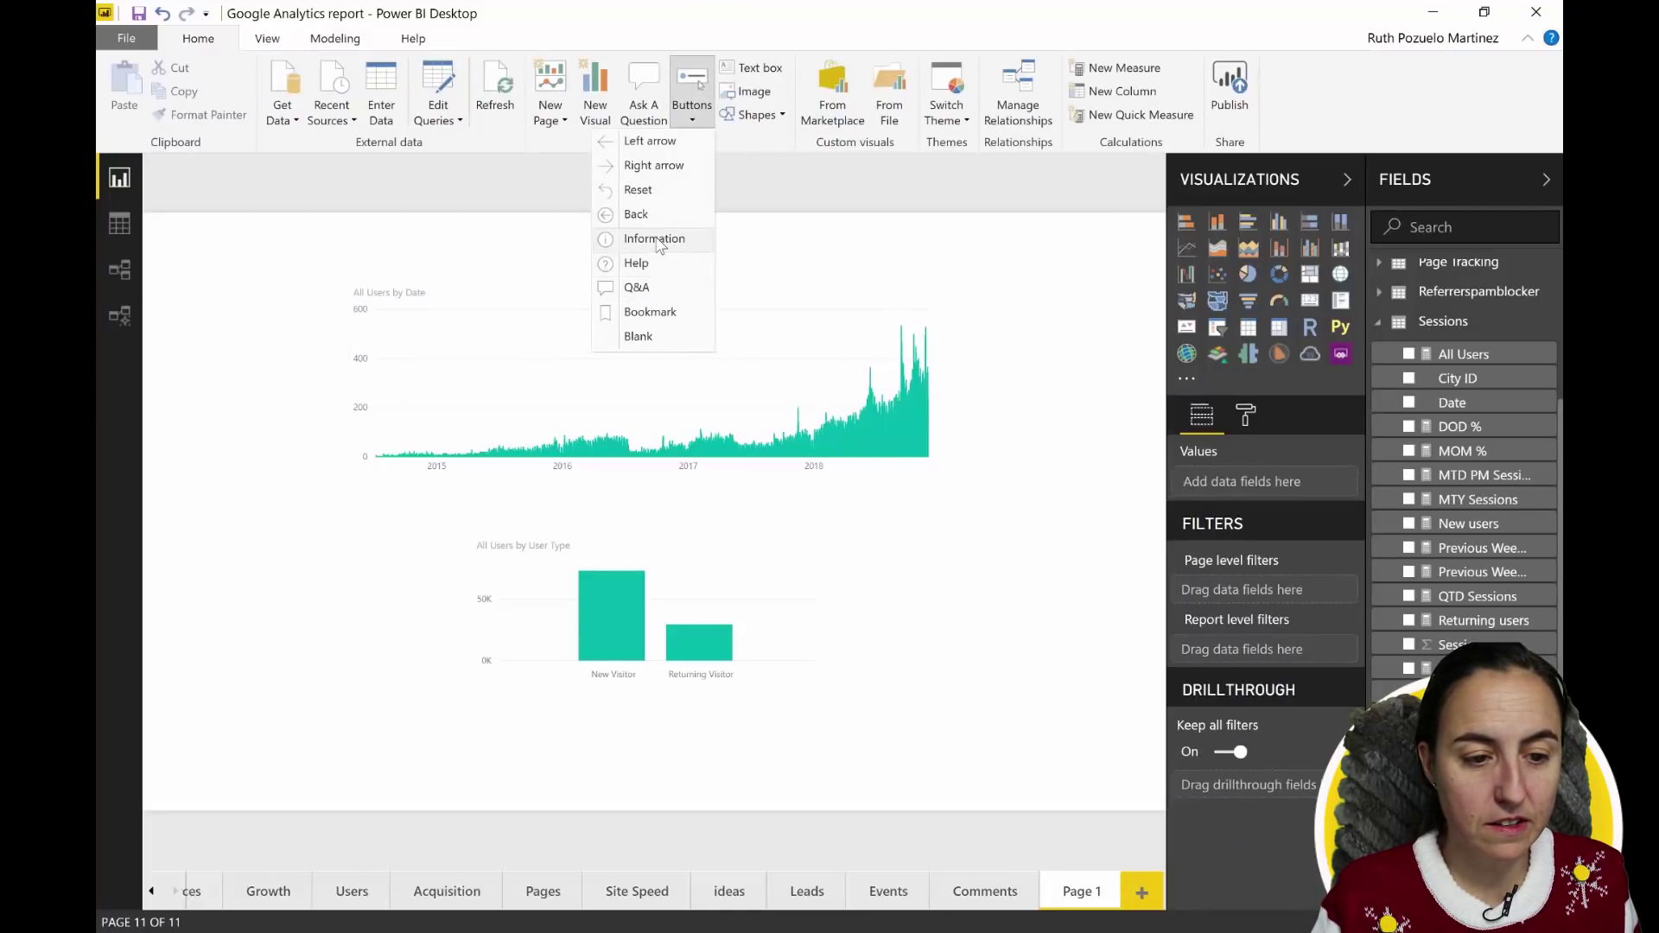
left_click(652, 312)
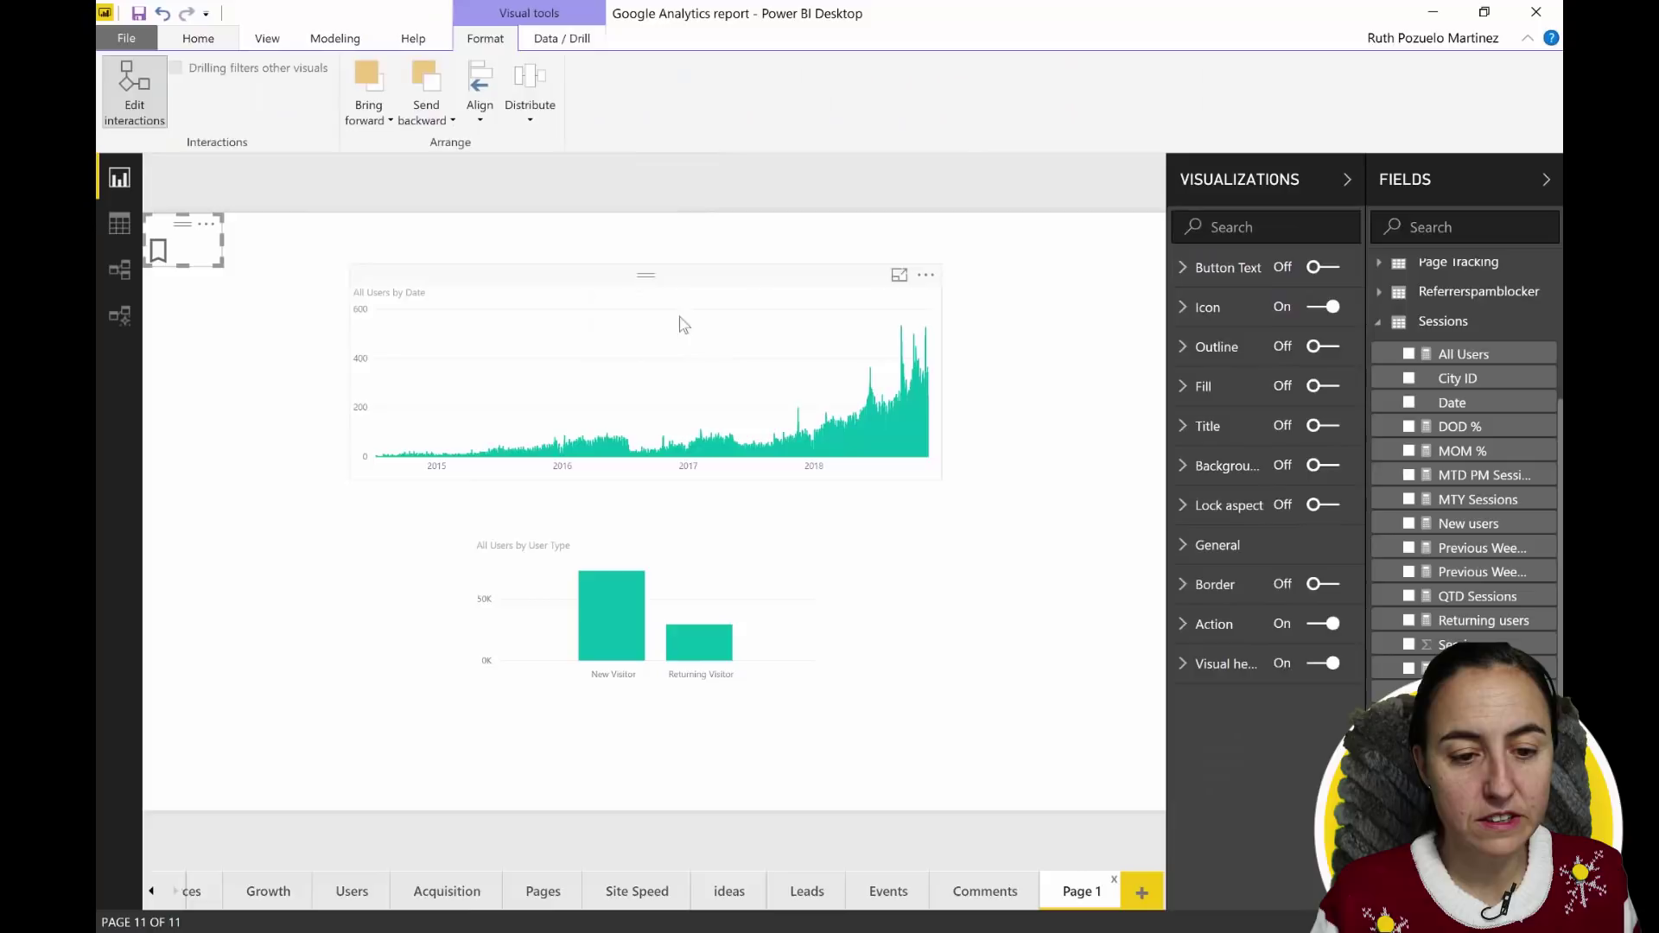
left_click_drag(173, 227, 1037, 319)
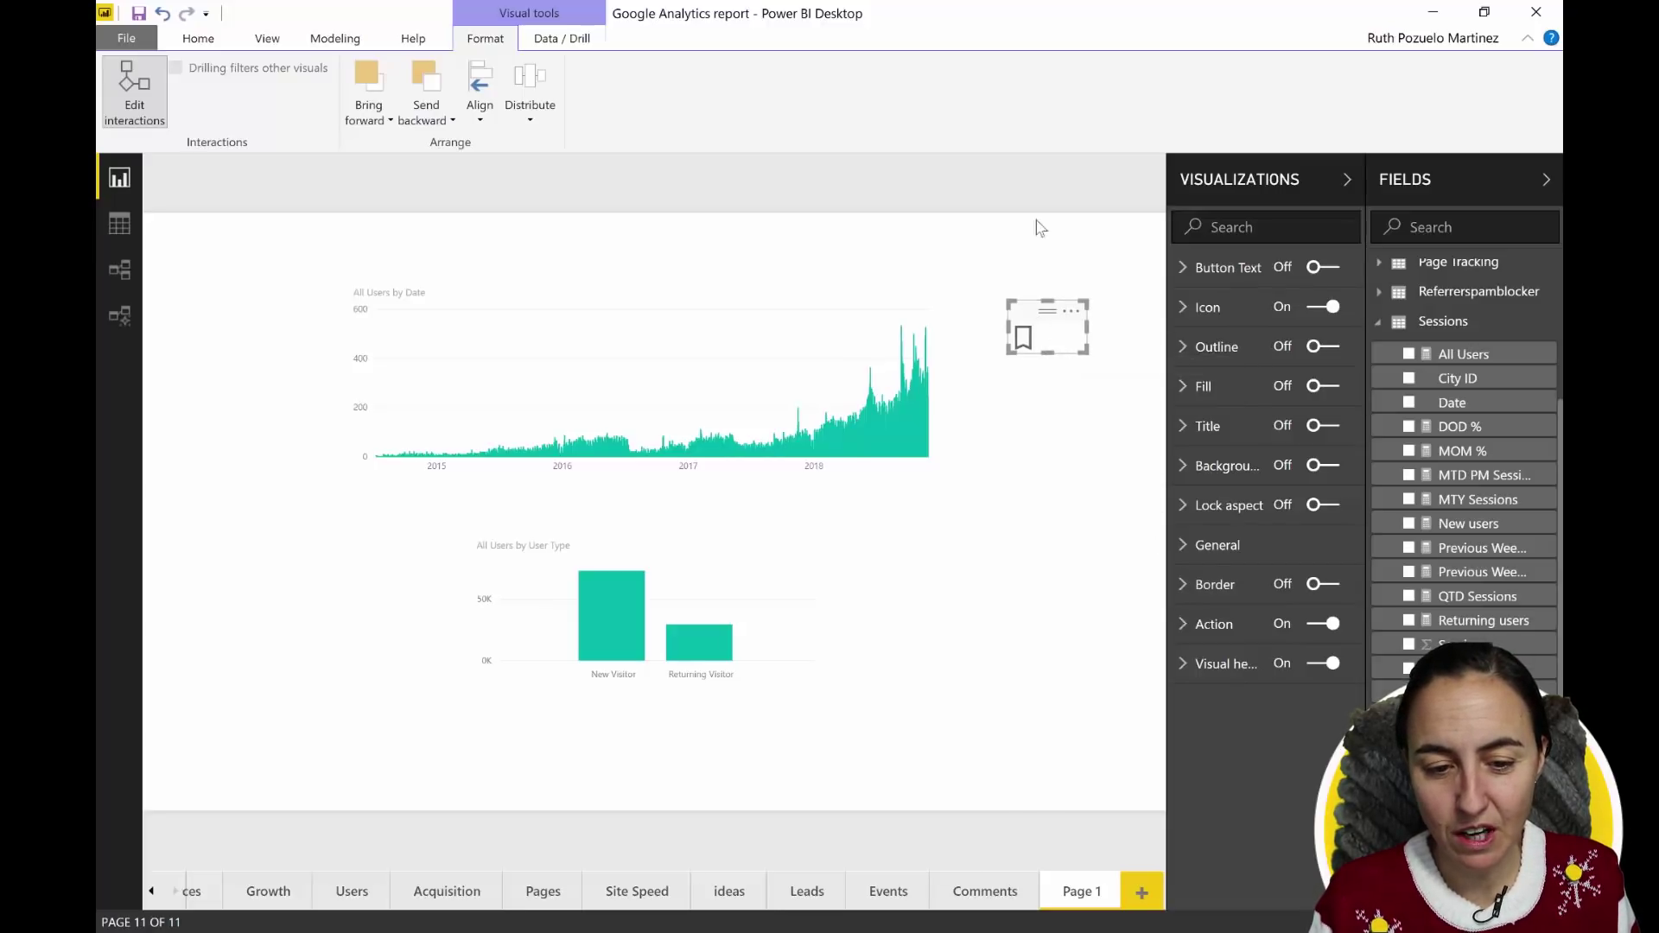
- Set the button's action type to Q&A with the tooltip 'This is a bookmark'
left_click(1228, 639)
left_click(1241, 694)
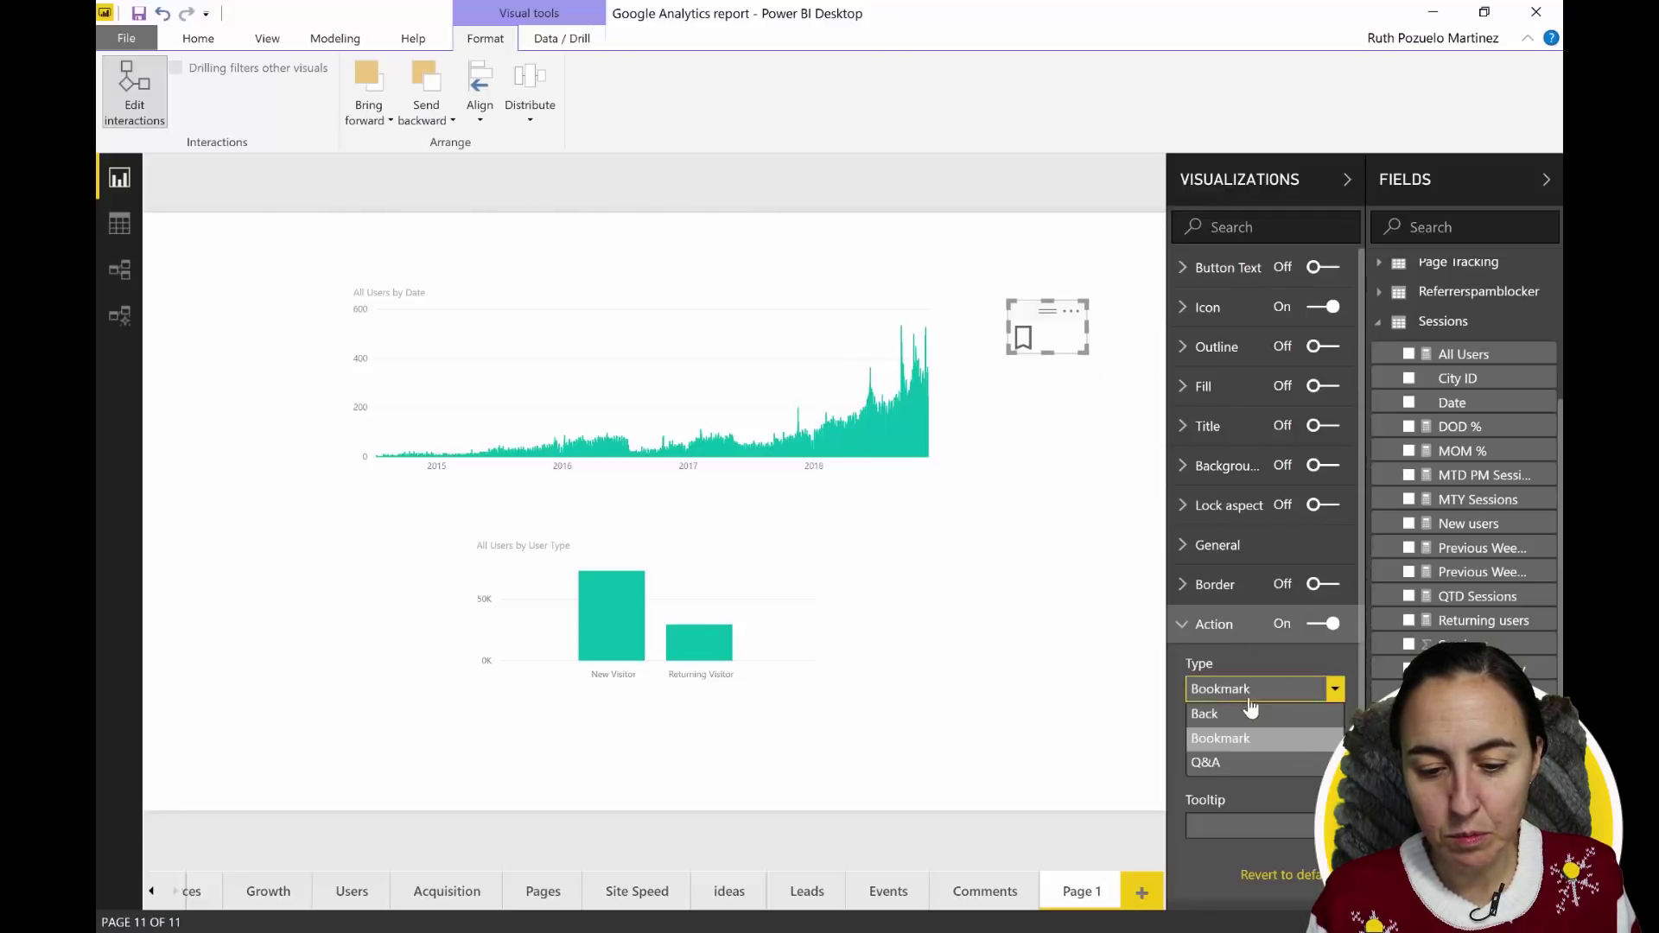
left_click(1238, 765)
left_click(1245, 753)
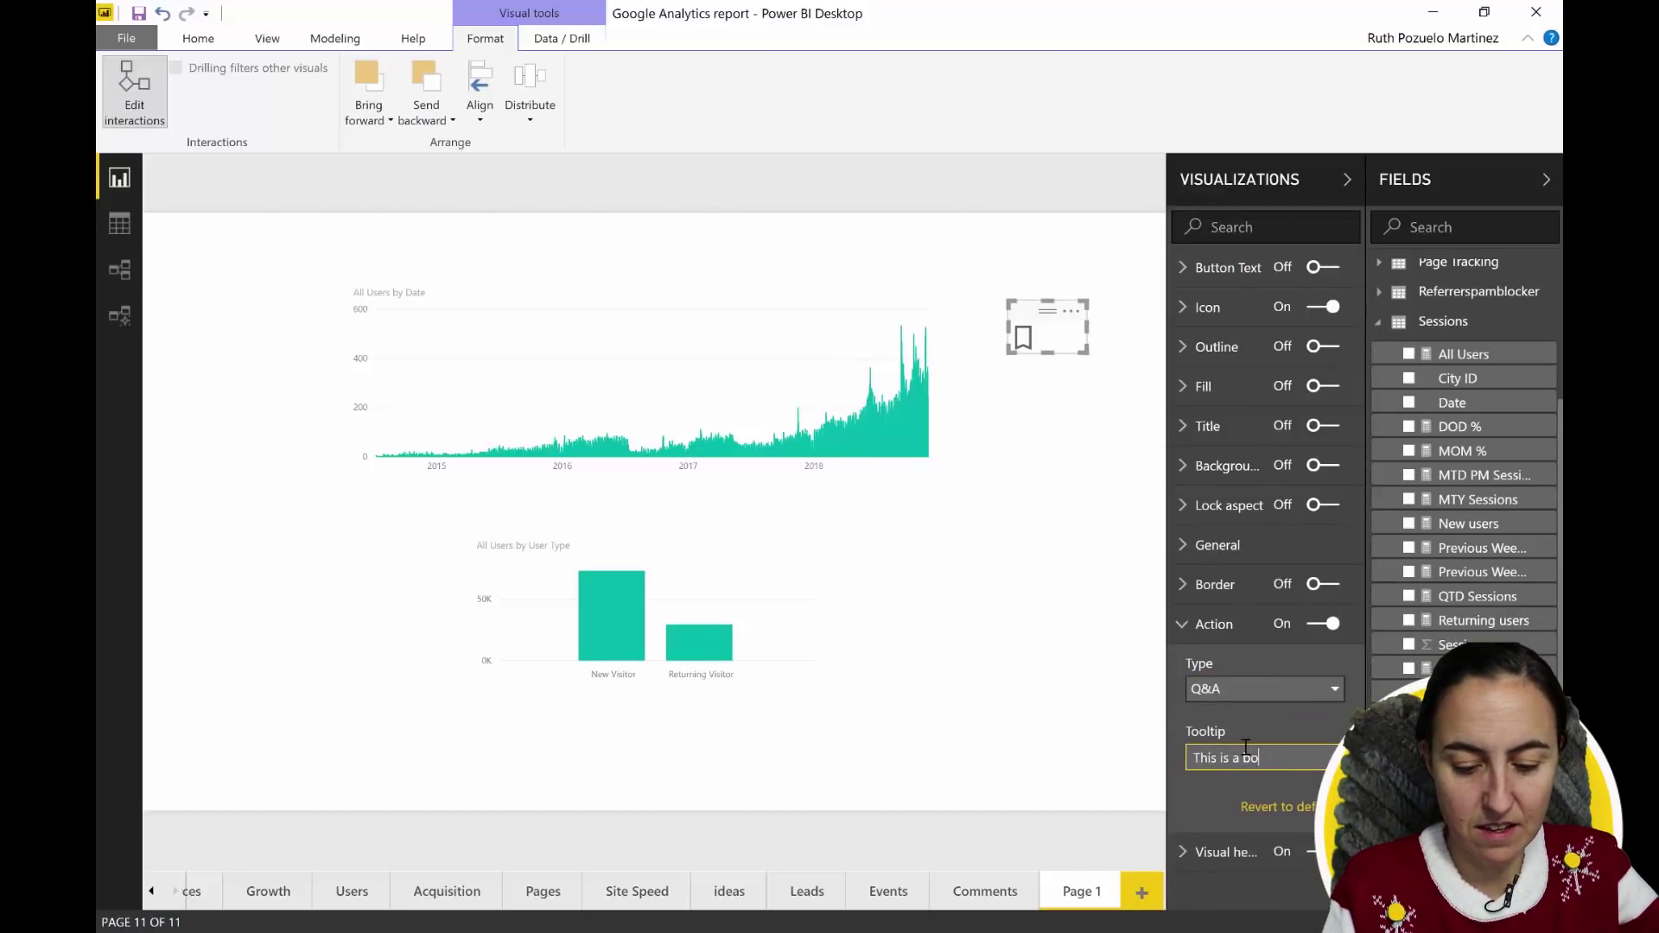
type("This is a bookmark")
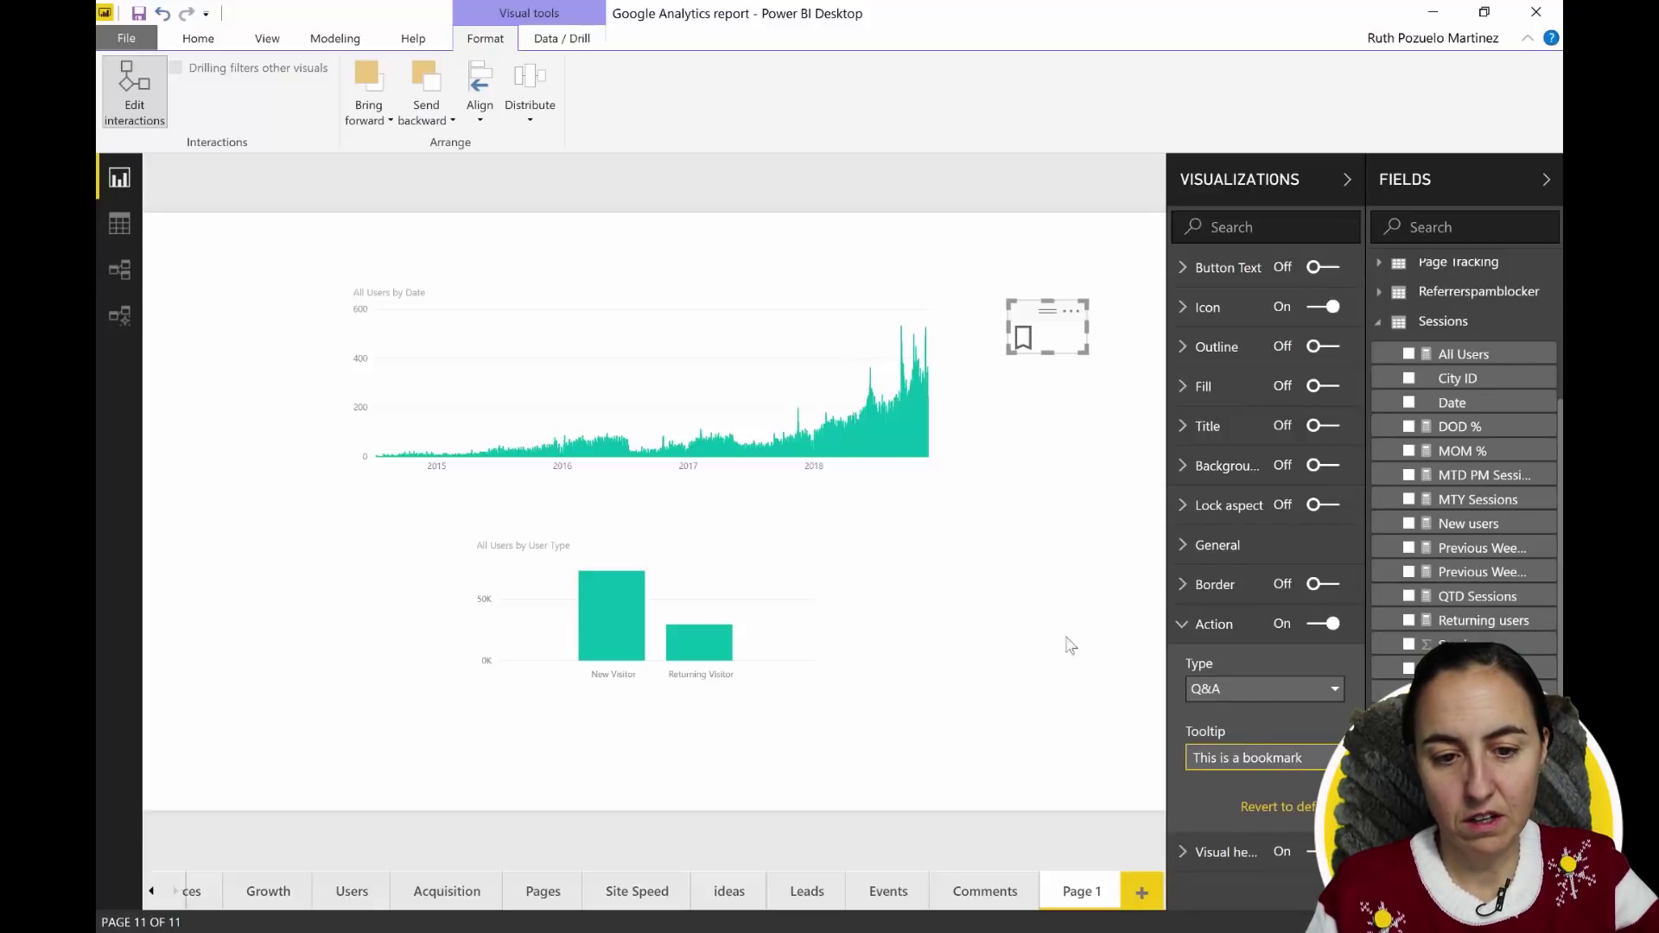
left_click(1063, 362)
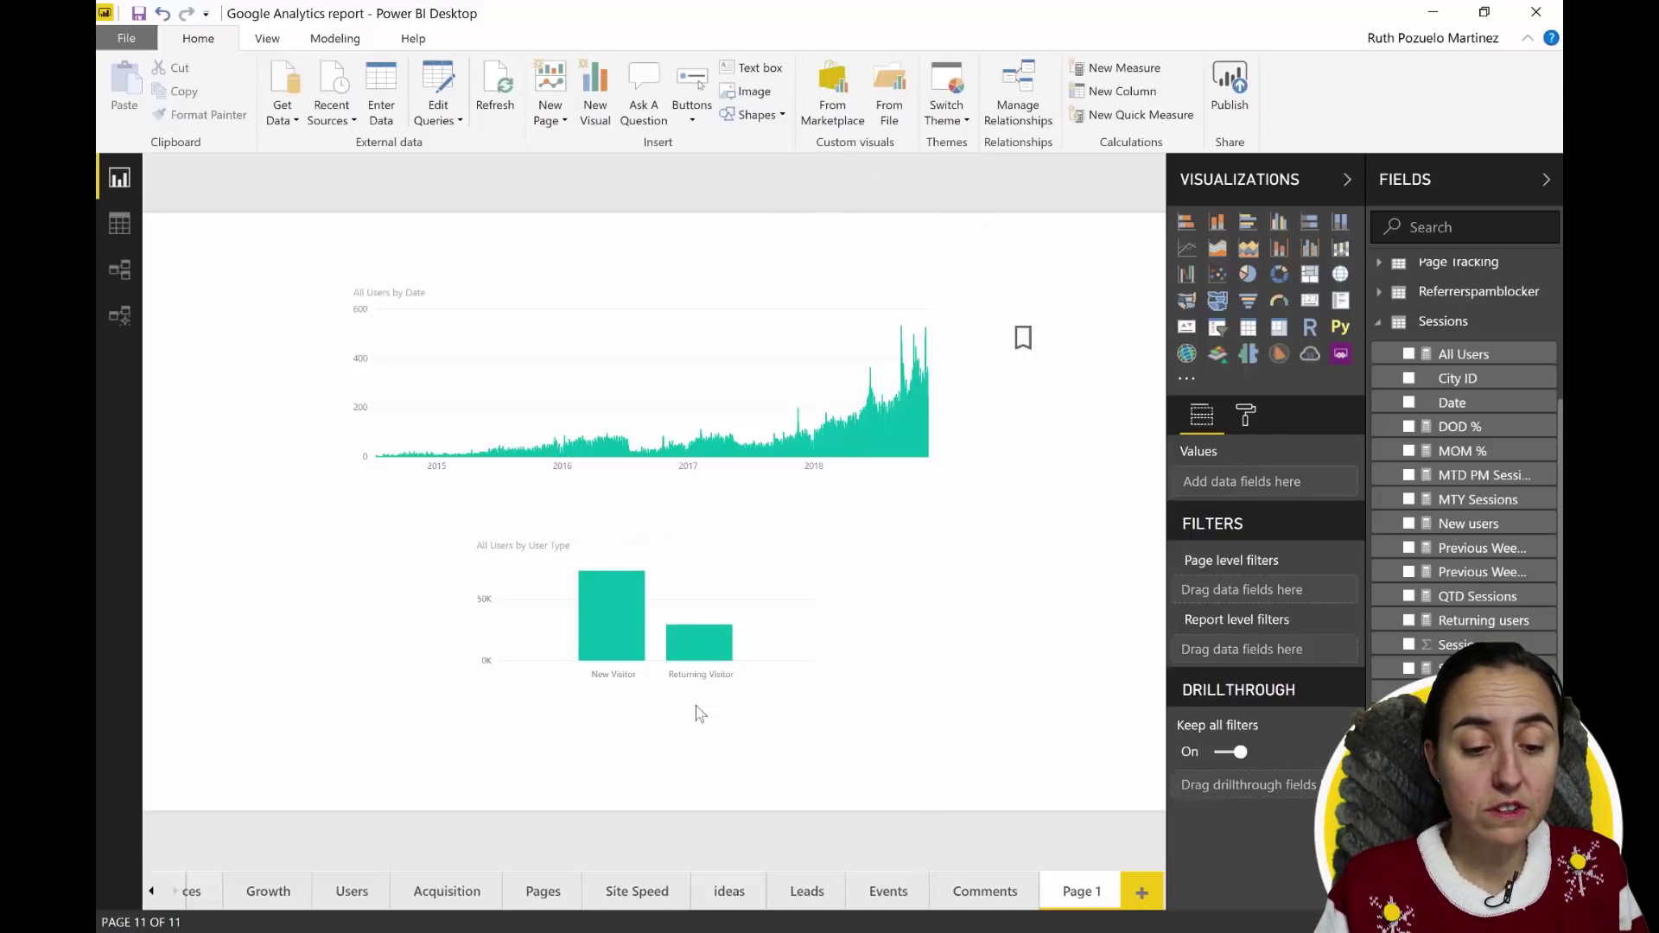
- Select the Returning Visitor bar to cross-filter the All Users by Date chart
left_click(719, 641)
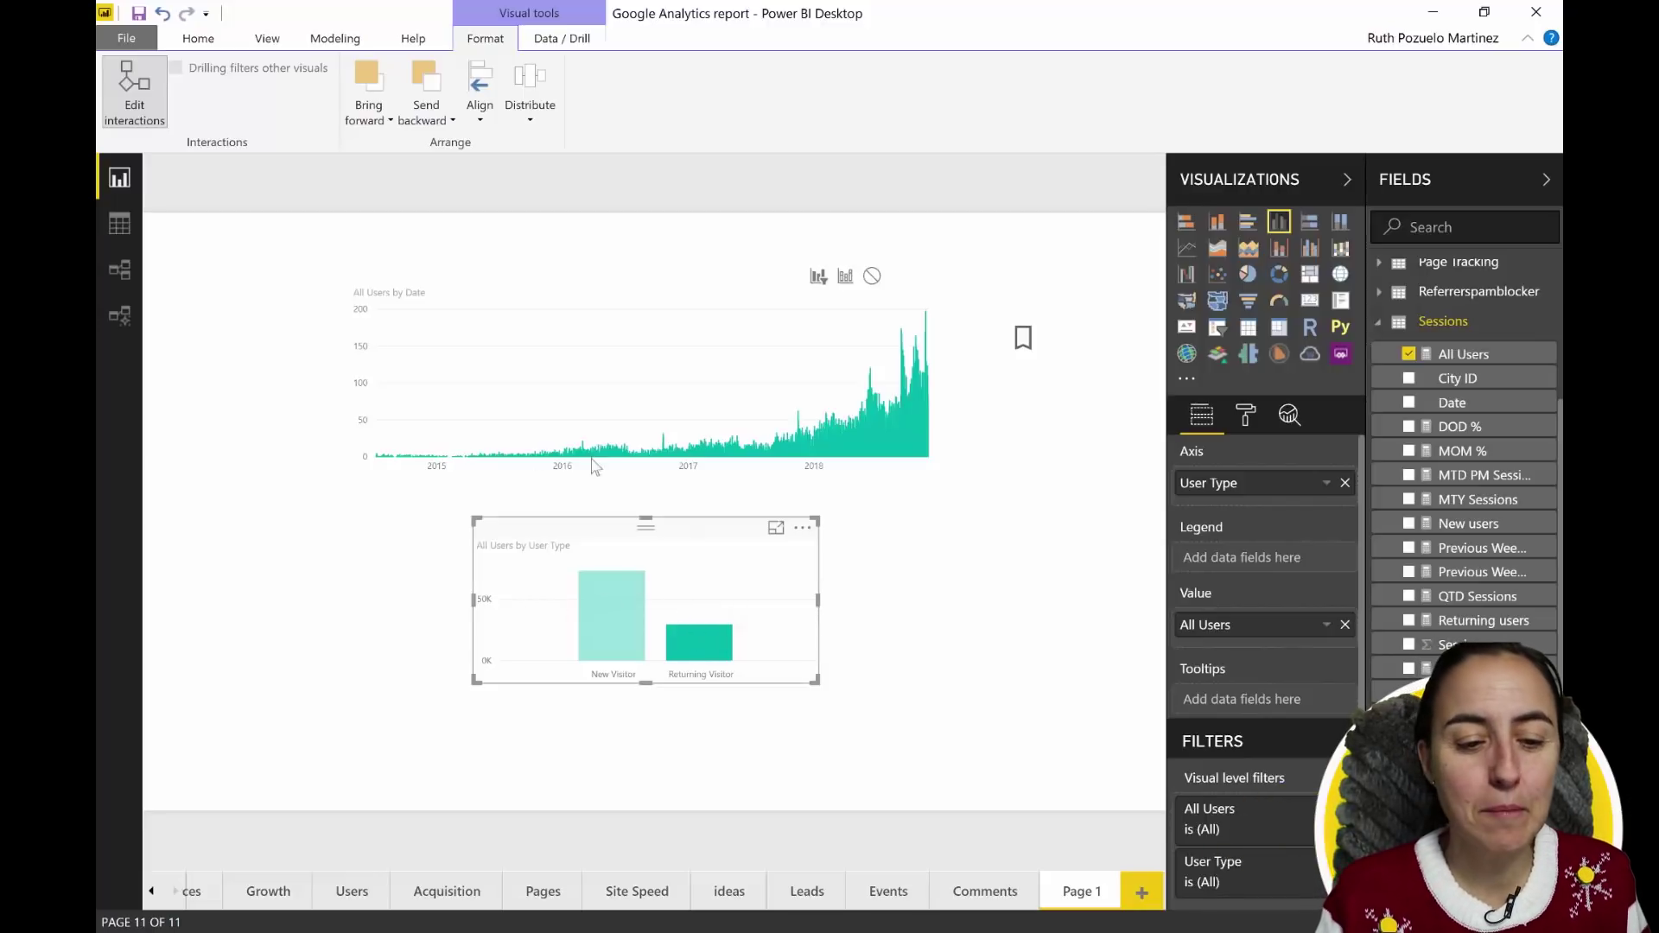
- Test the New Visitor bar with Edit interactions off, then re-enable it and select the line chart
left_click(121, 88)
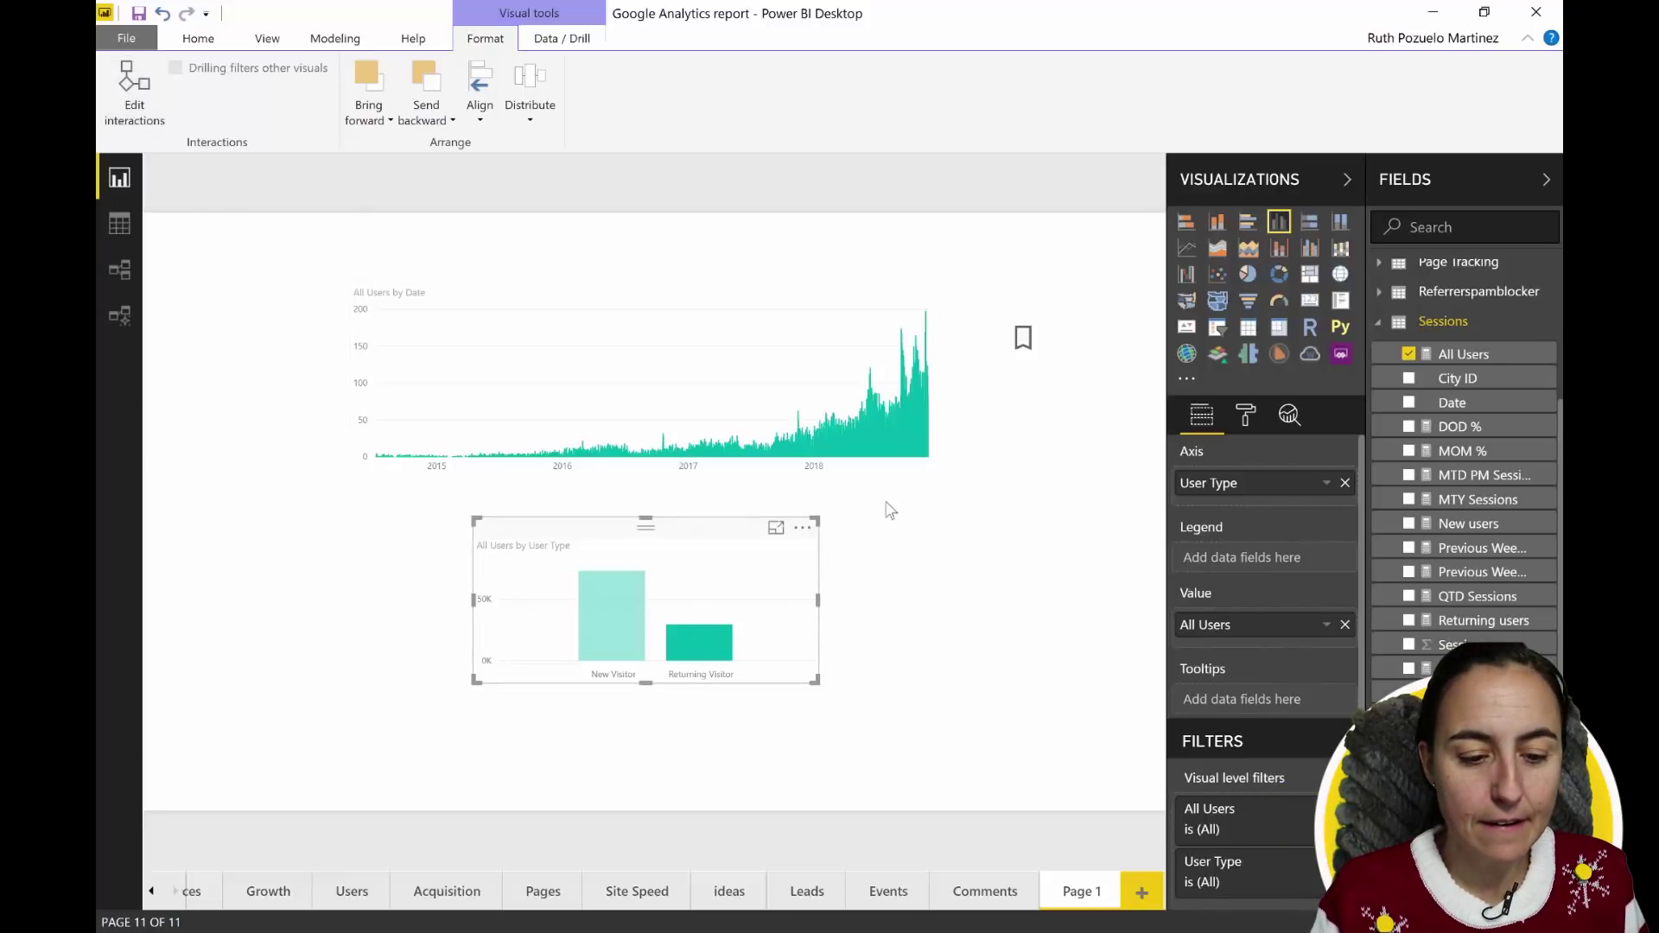
left_click(605, 633)
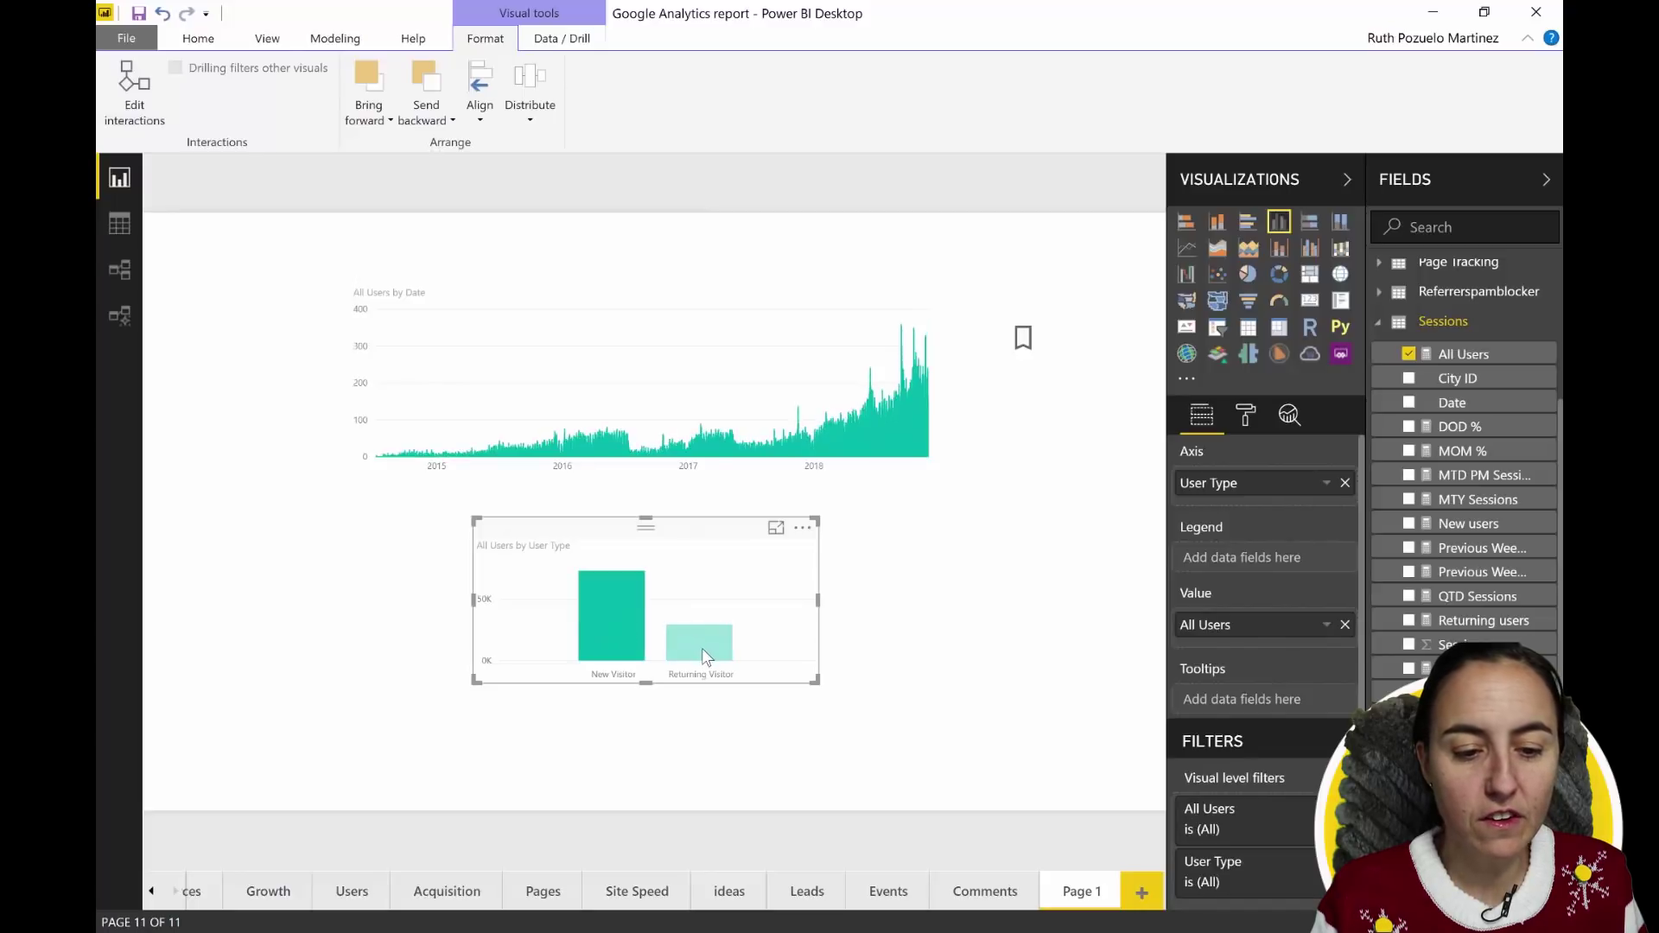
left_click(605, 634)
left_click(130, 88)
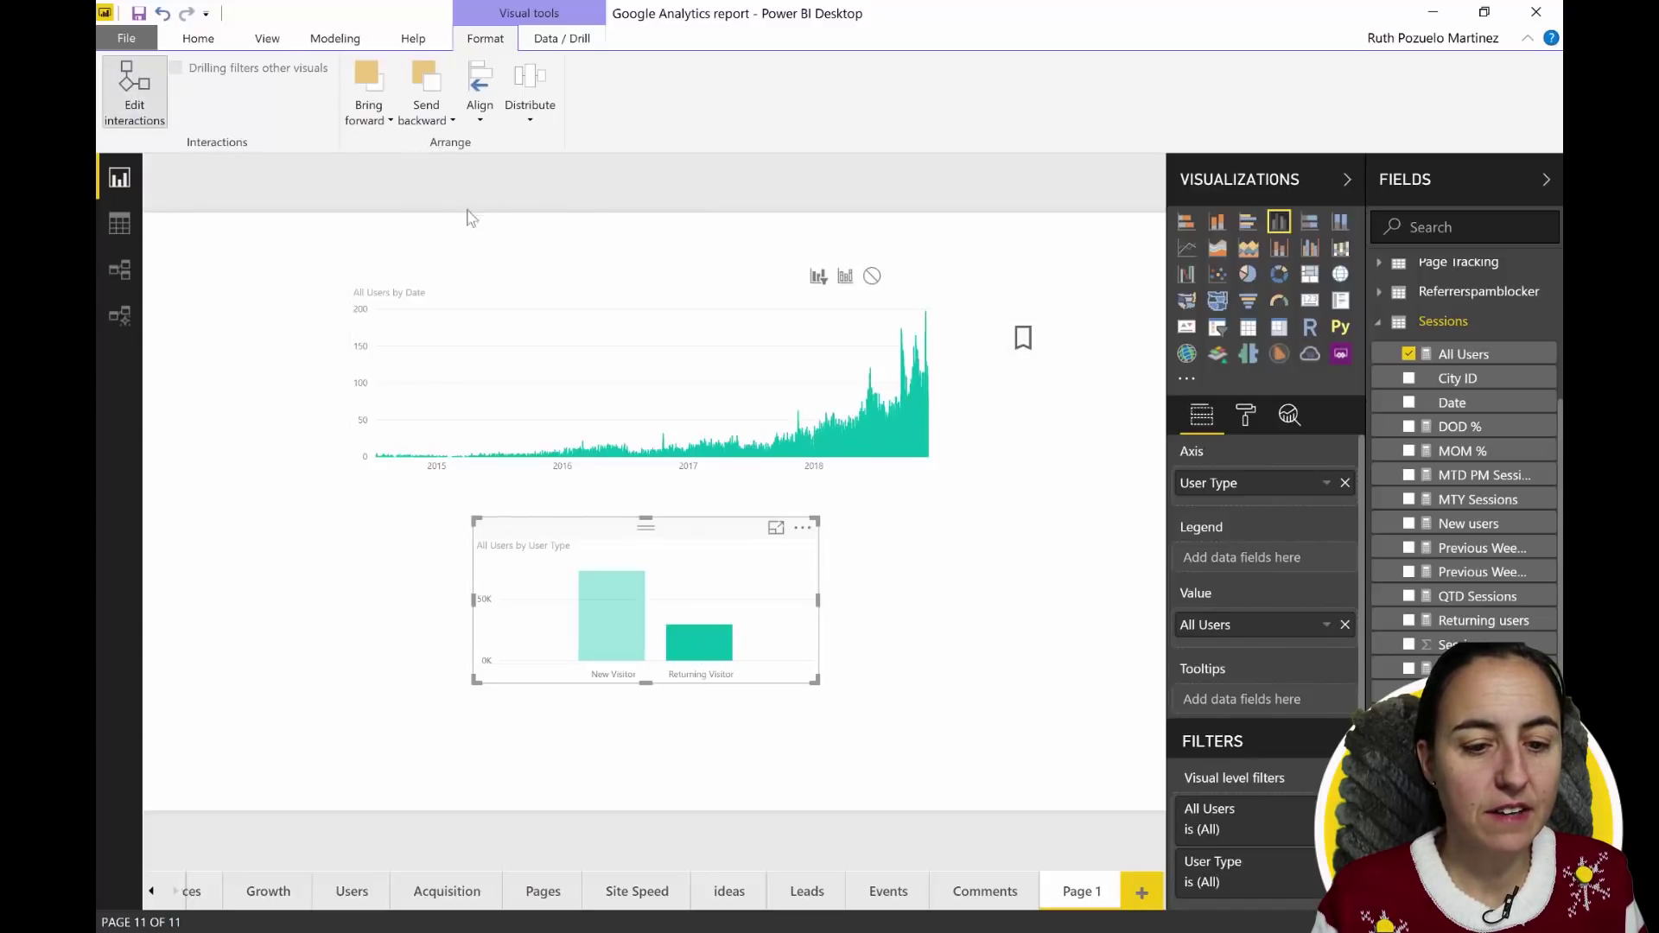
left_click(849, 289)
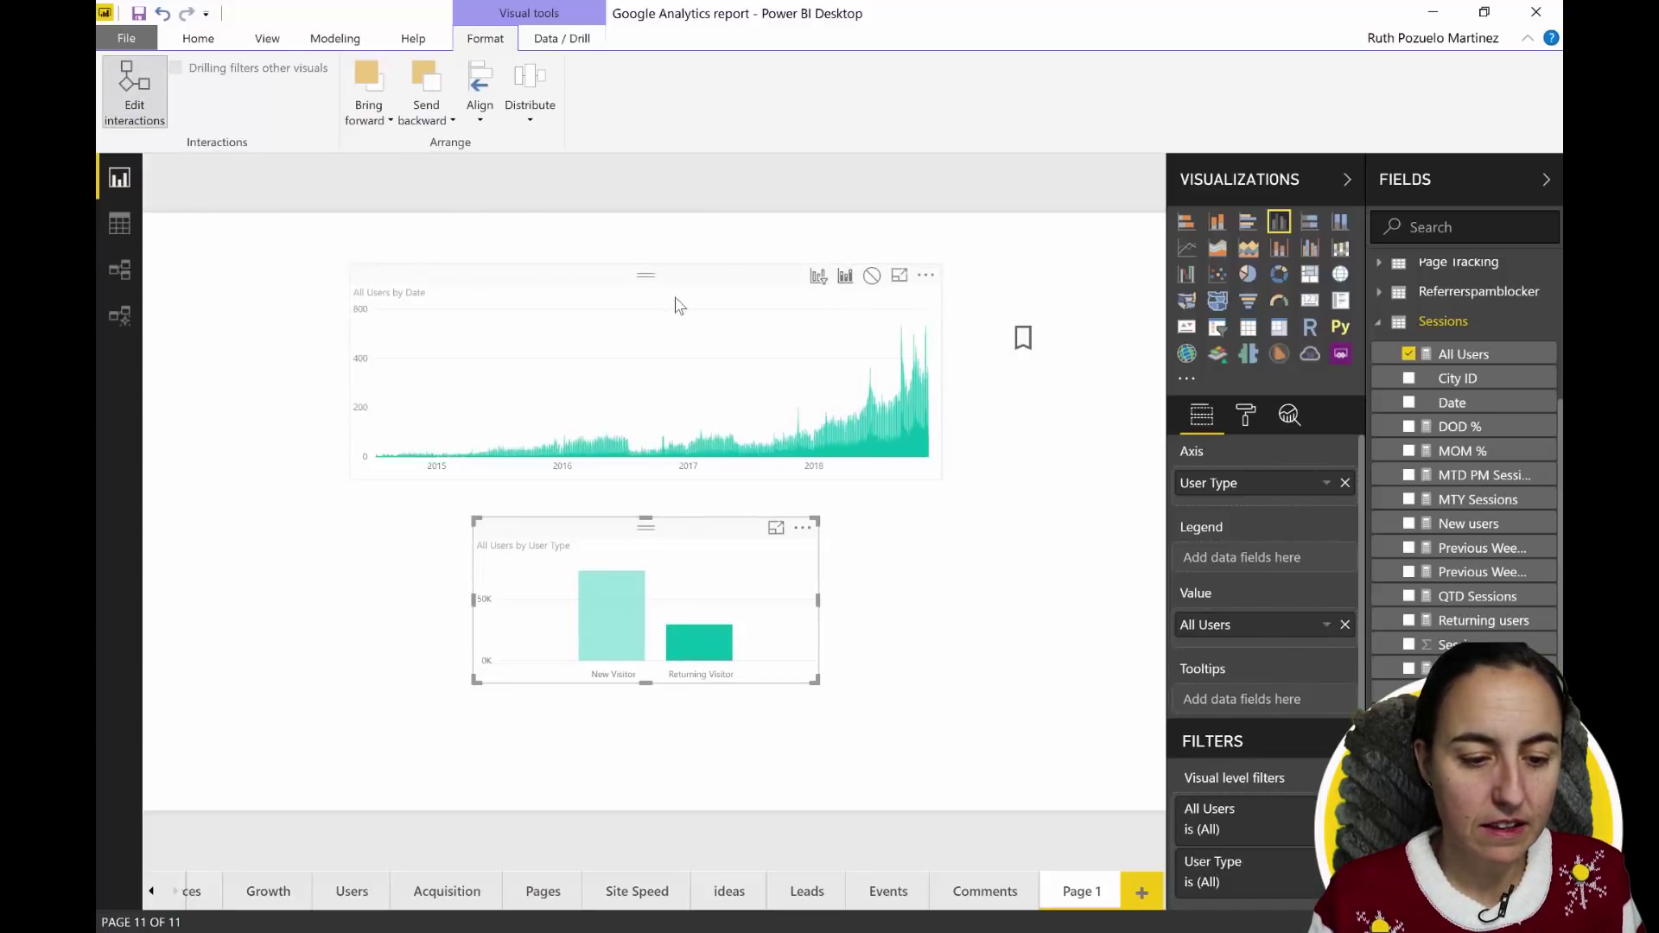
left_click(671, 345)
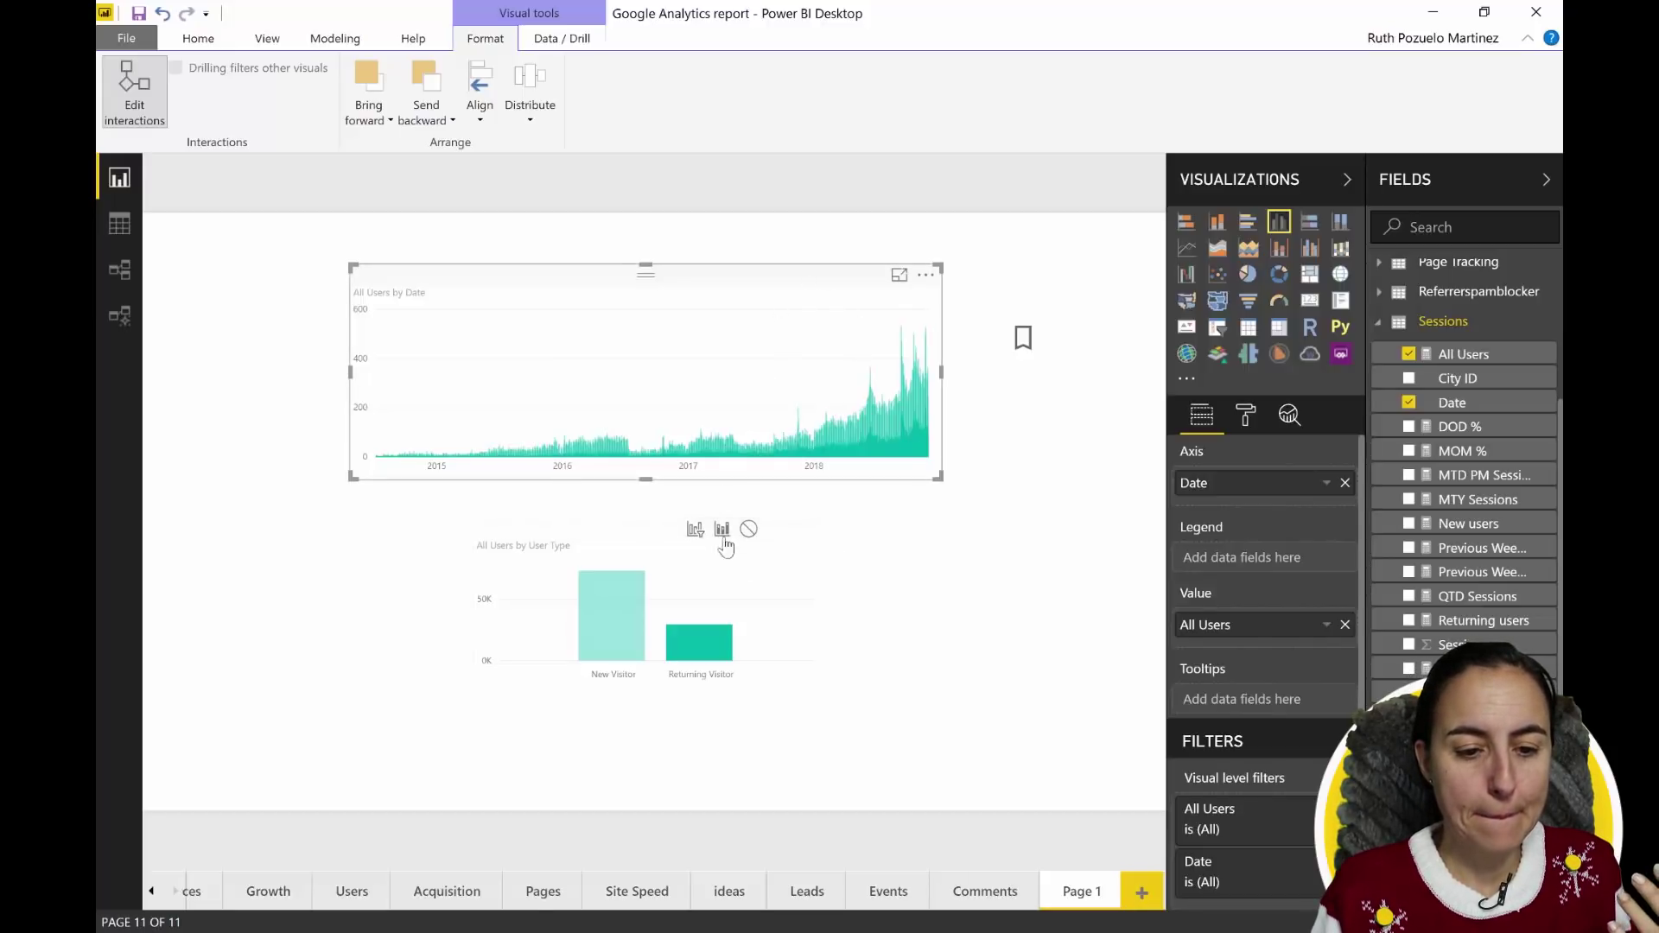
- Make the bar chart filter the line chart instead of highlighting it
left_click(760, 259)
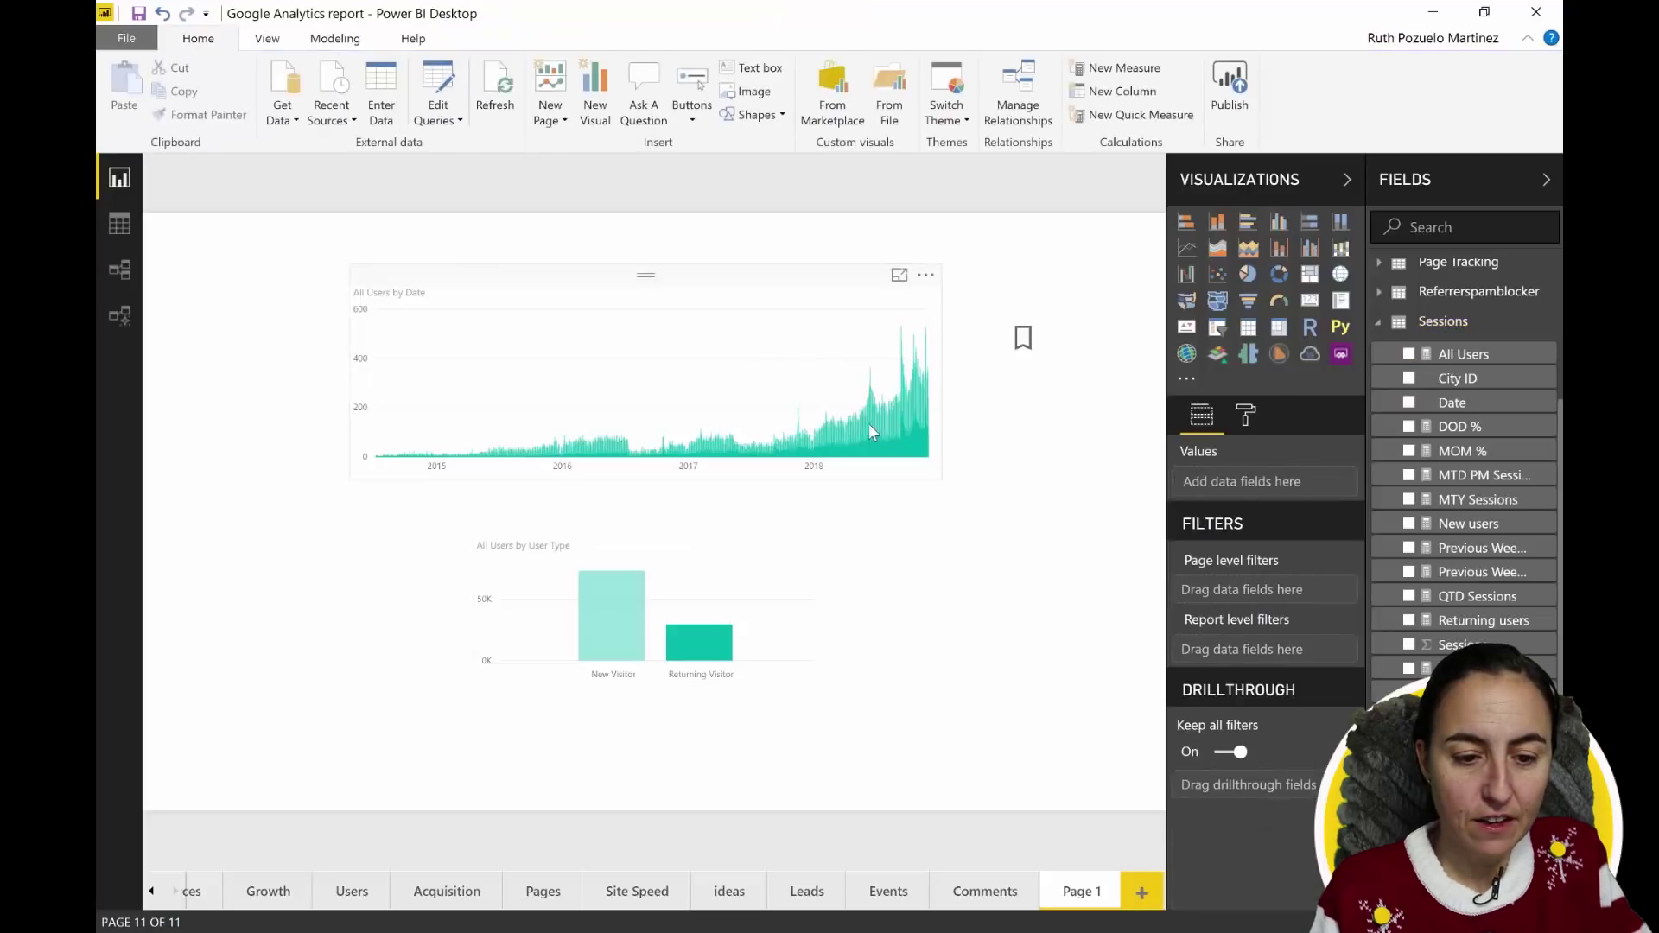
left_click(691, 533)
left_click(818, 275)
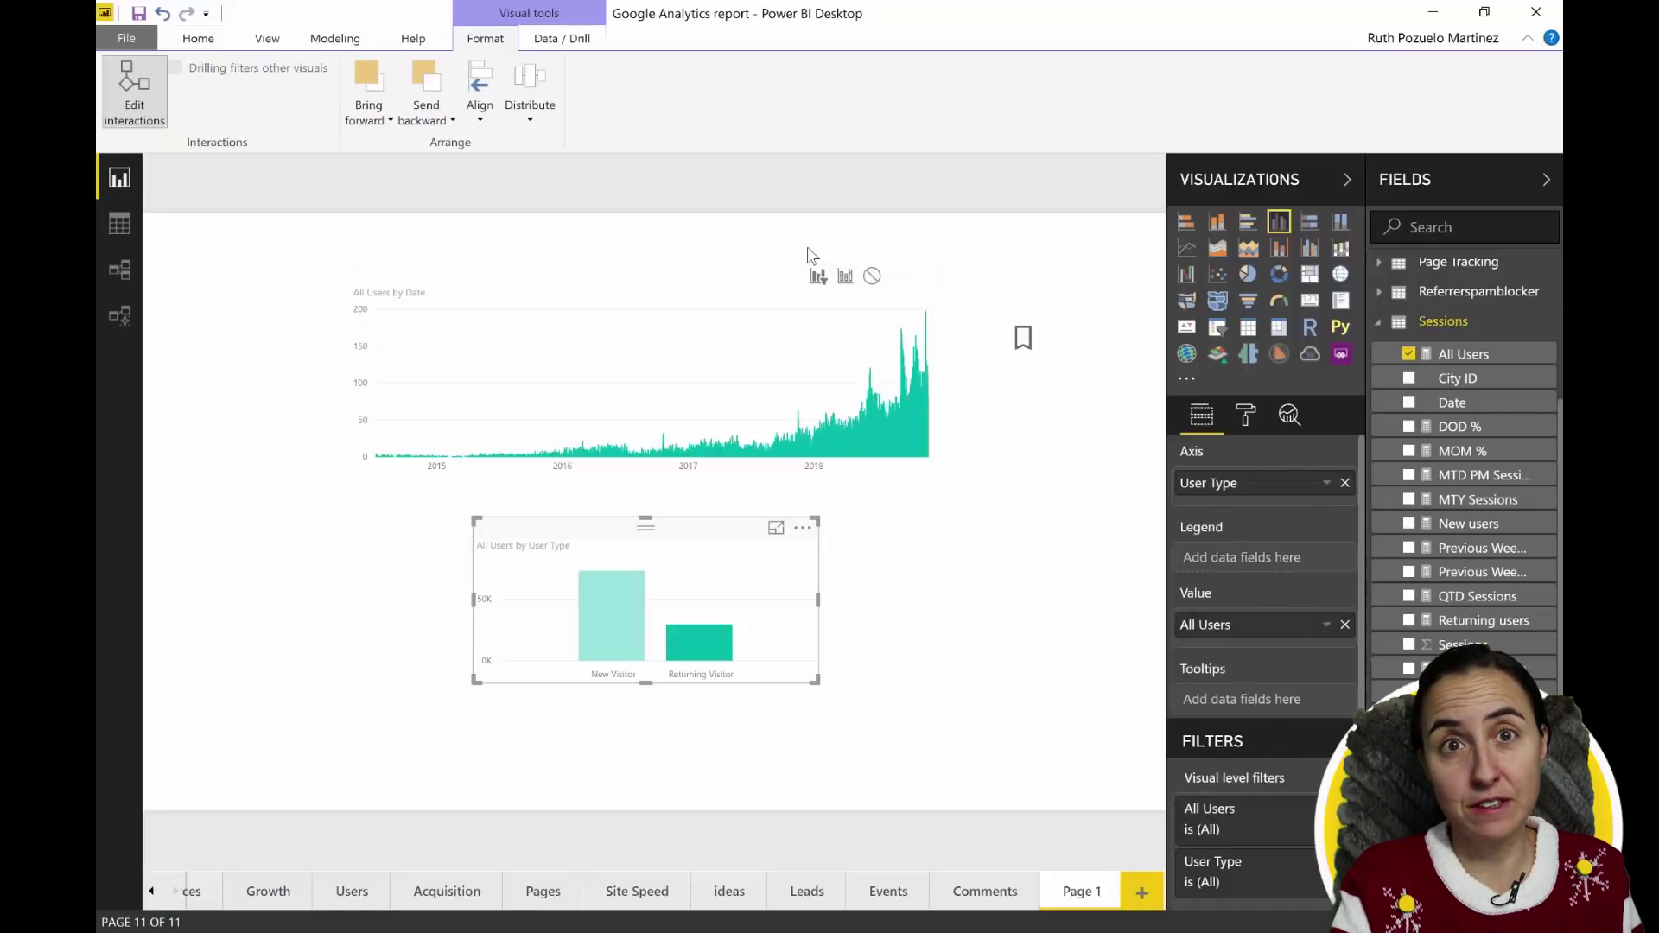
- Make the line chart filter the All Users by User Type bar chart
left_click(675, 294)
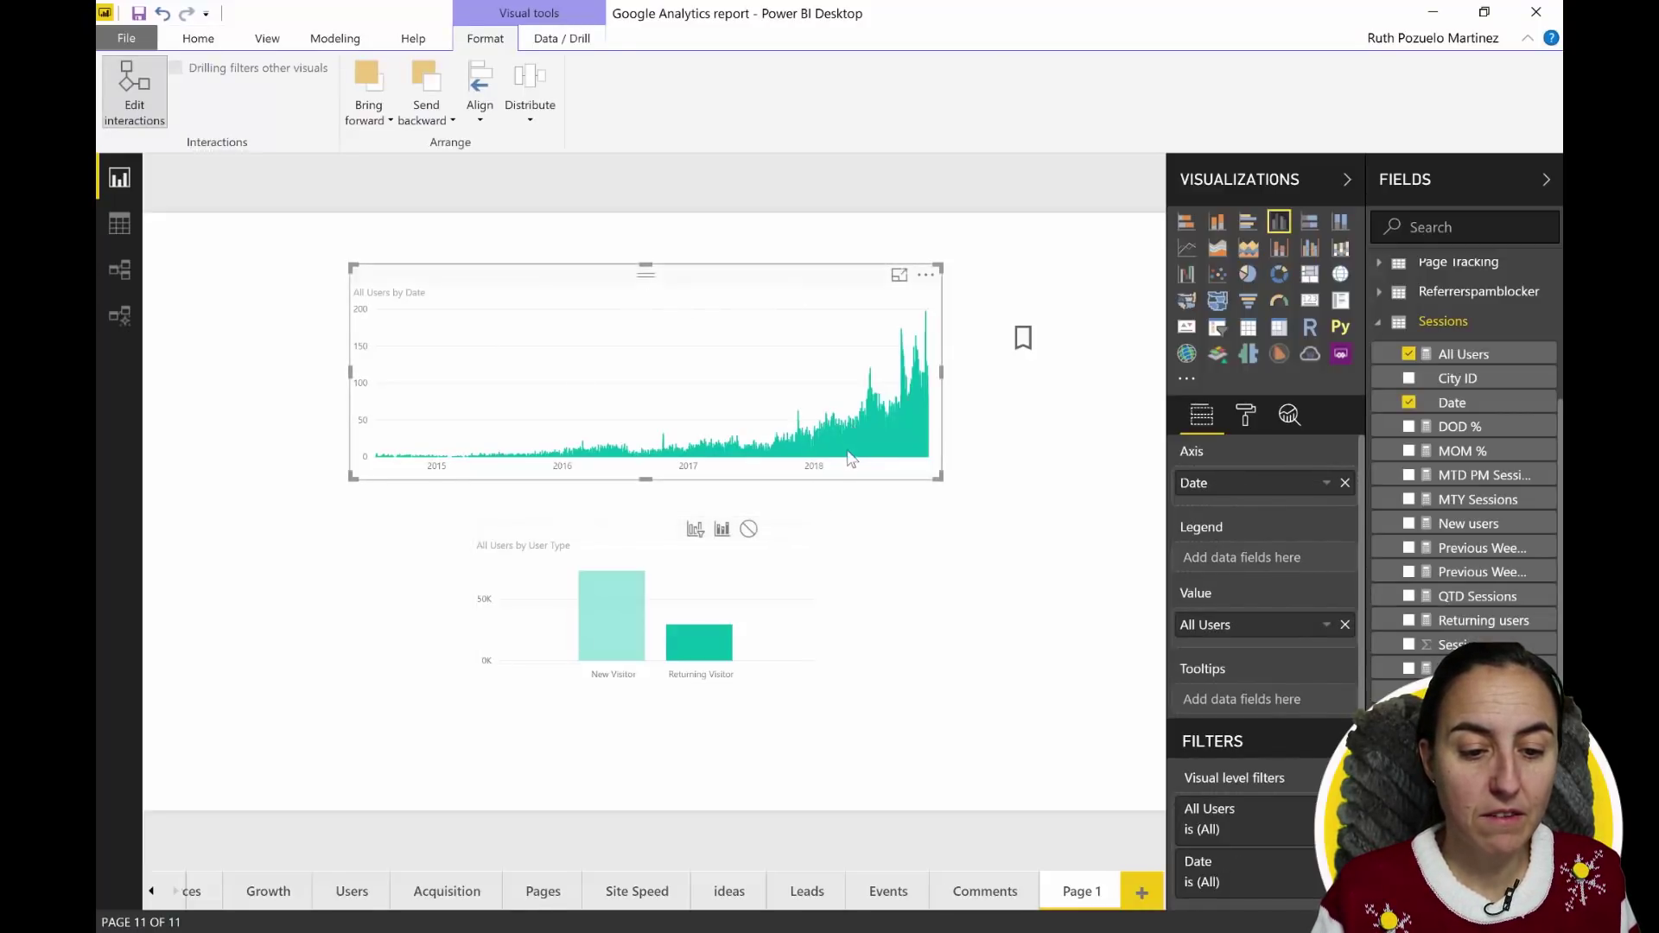
left_click(857, 562)
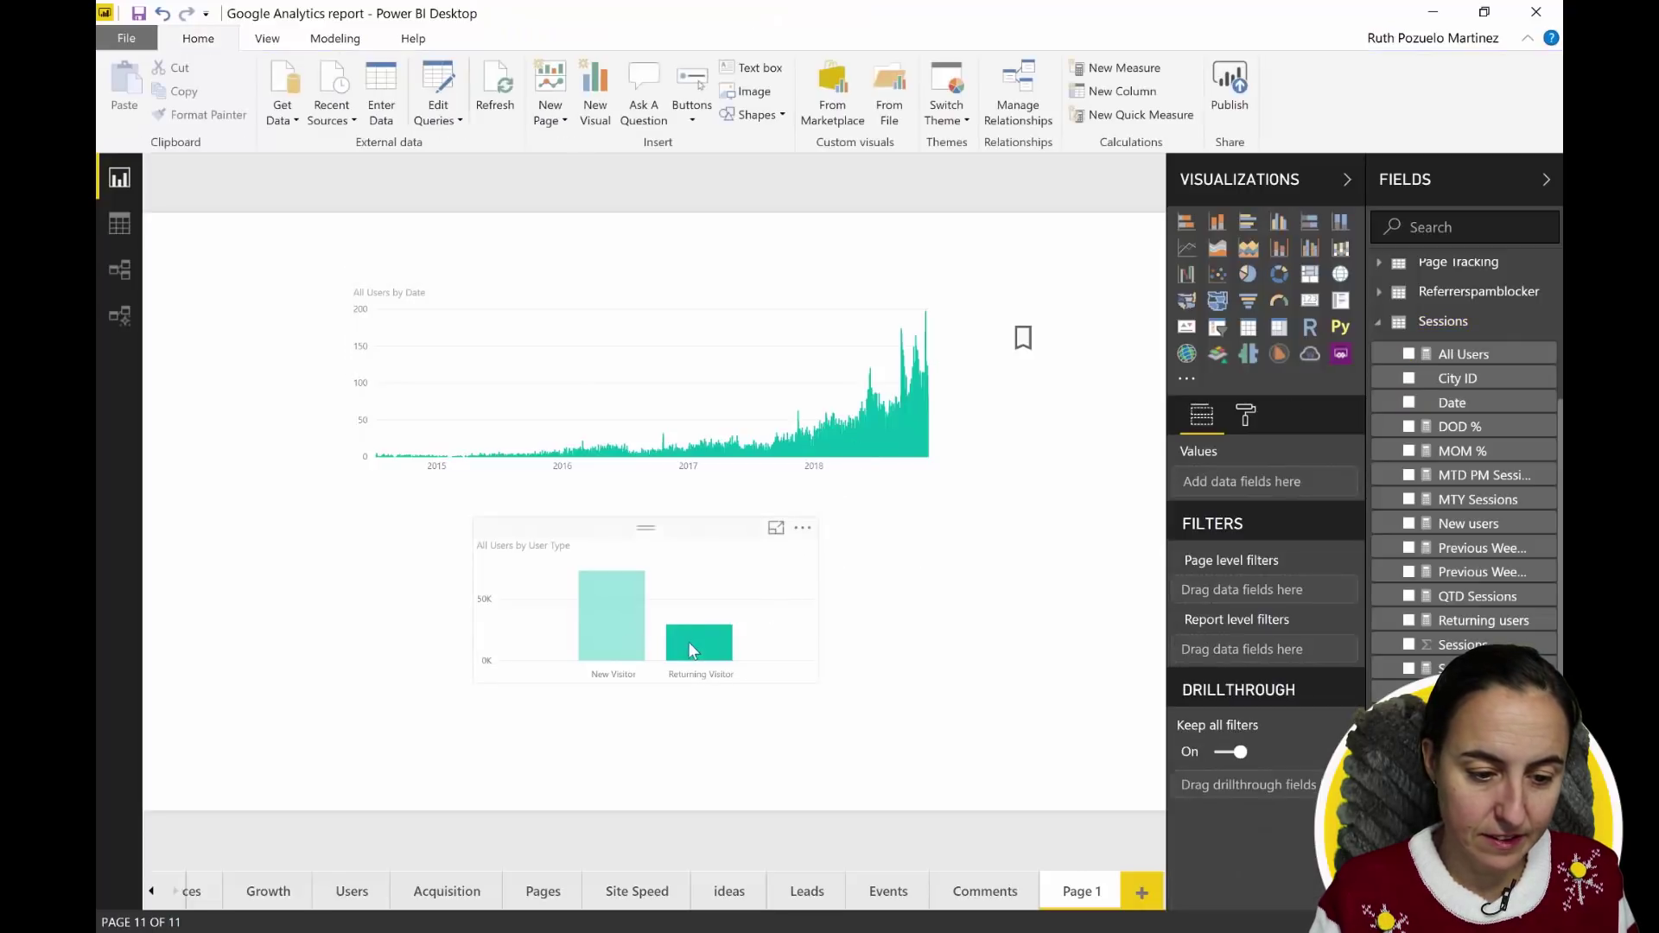
left_click(767, 646)
left_click(887, 455)
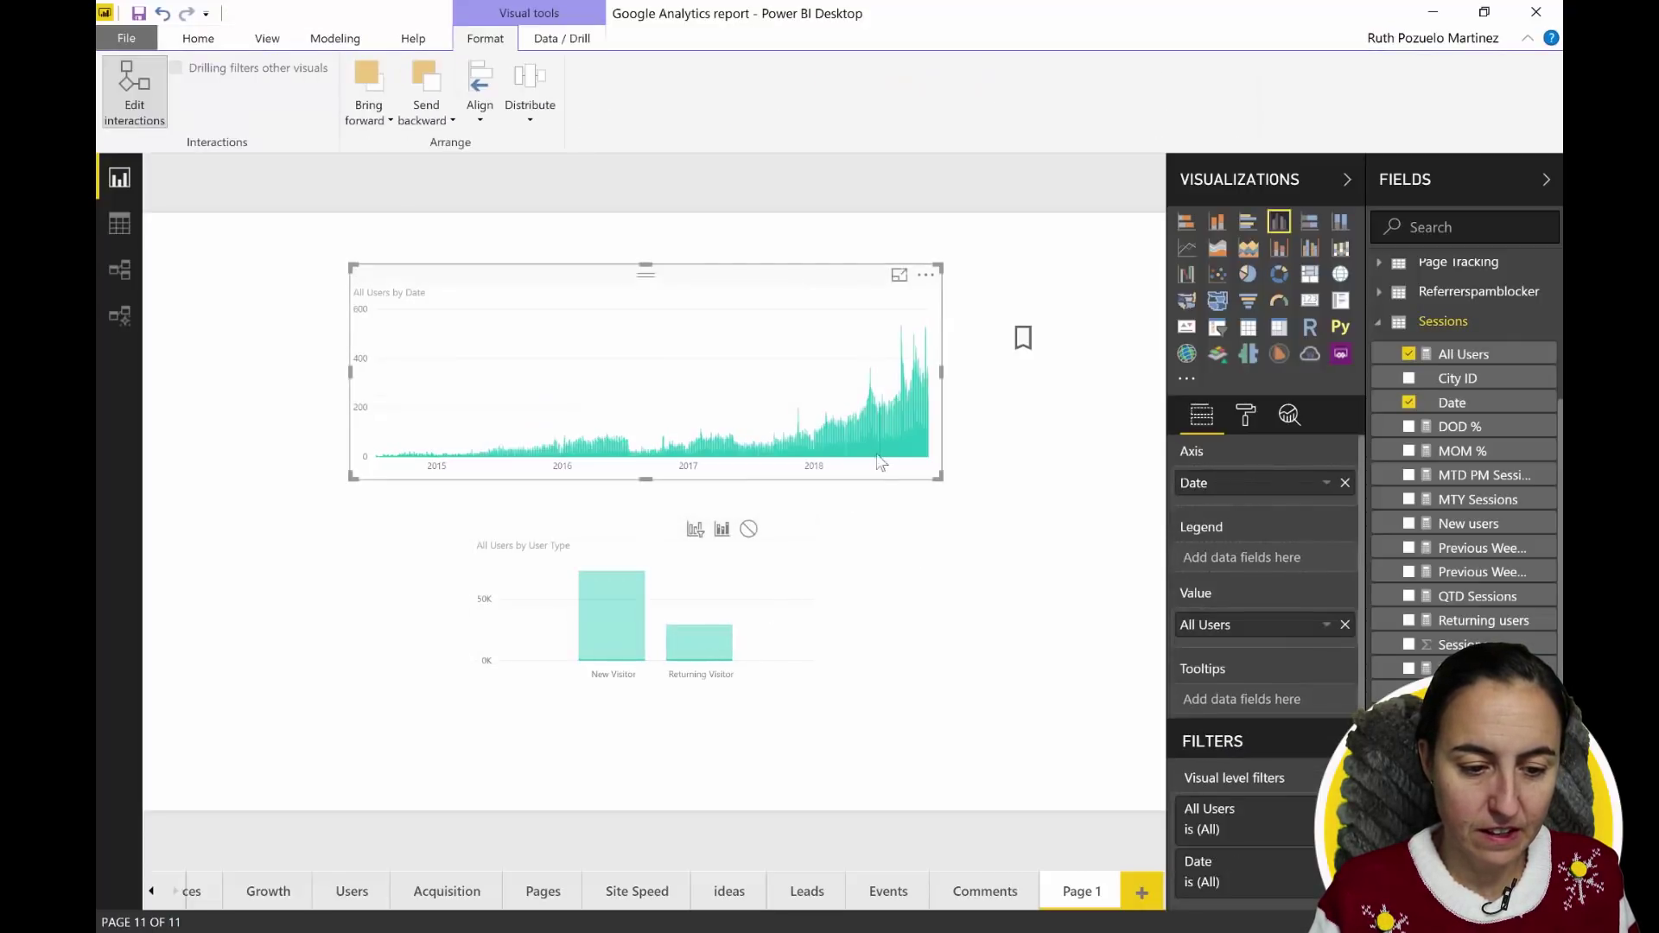
mouse_move(708, 666)
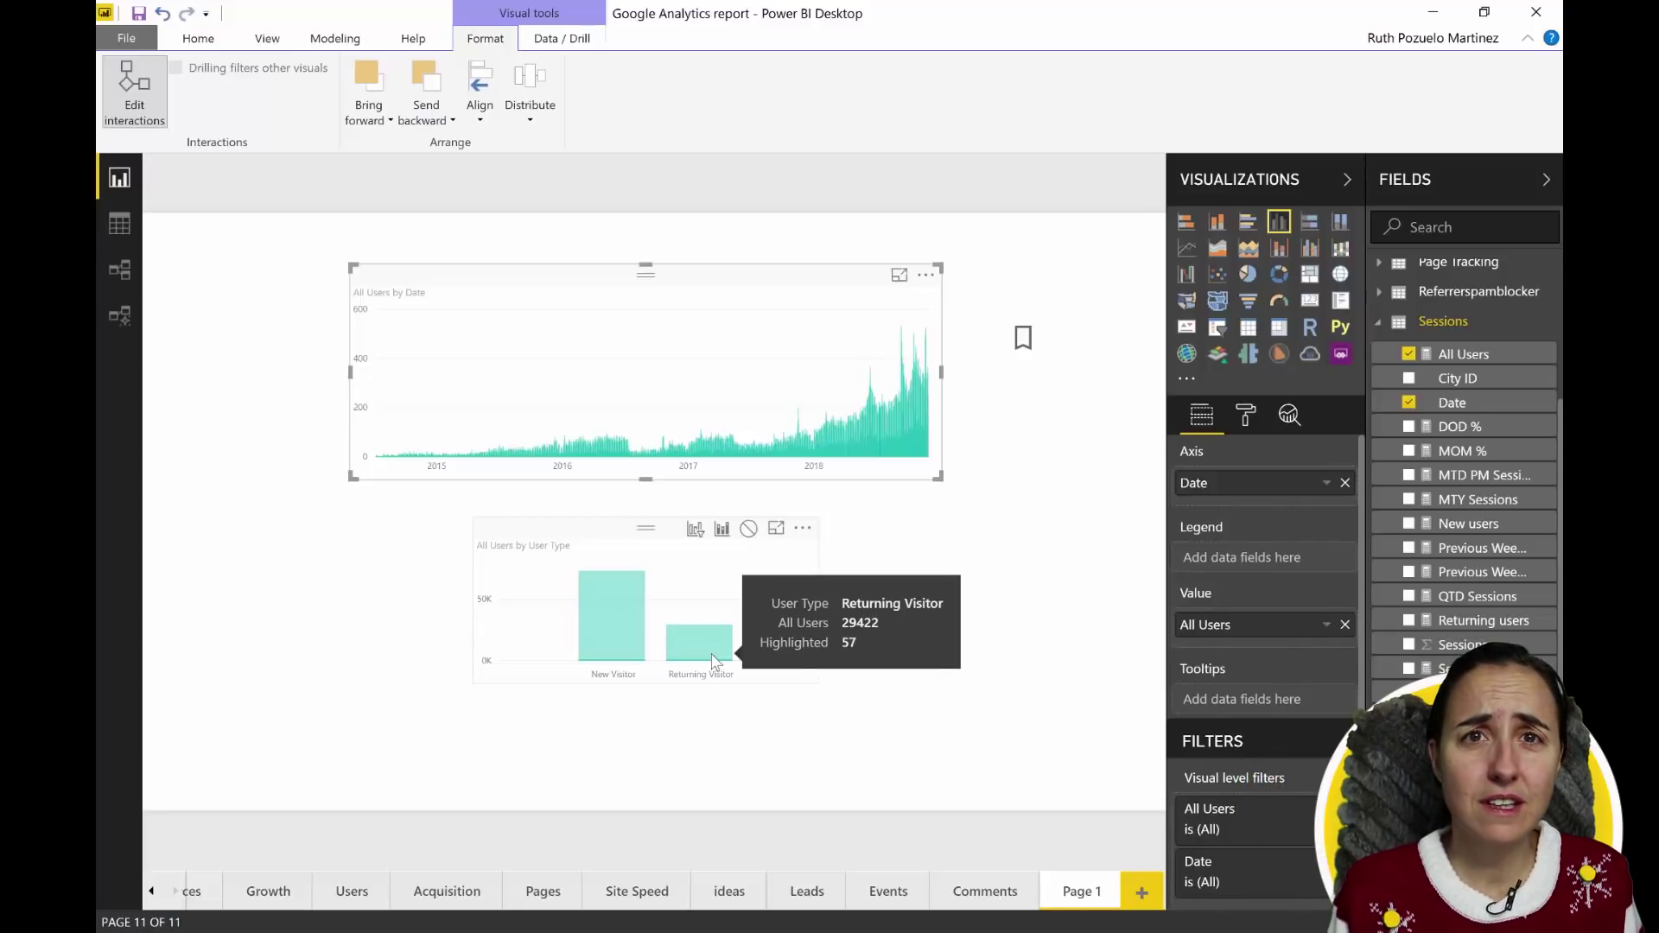
left_click(696, 533)
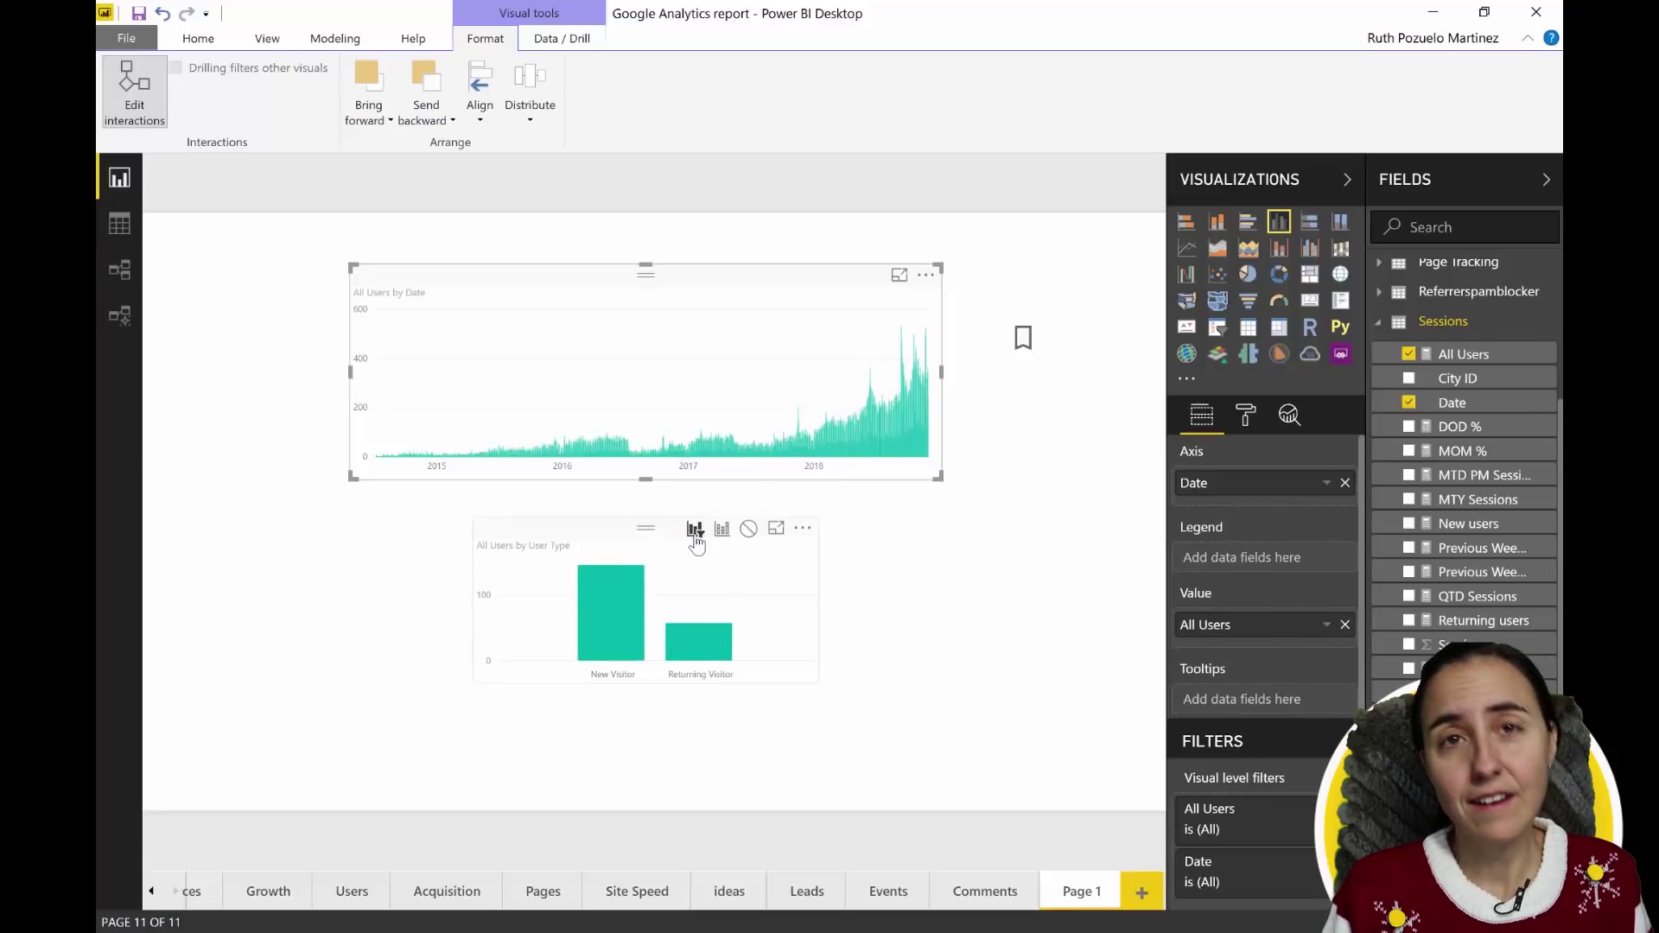